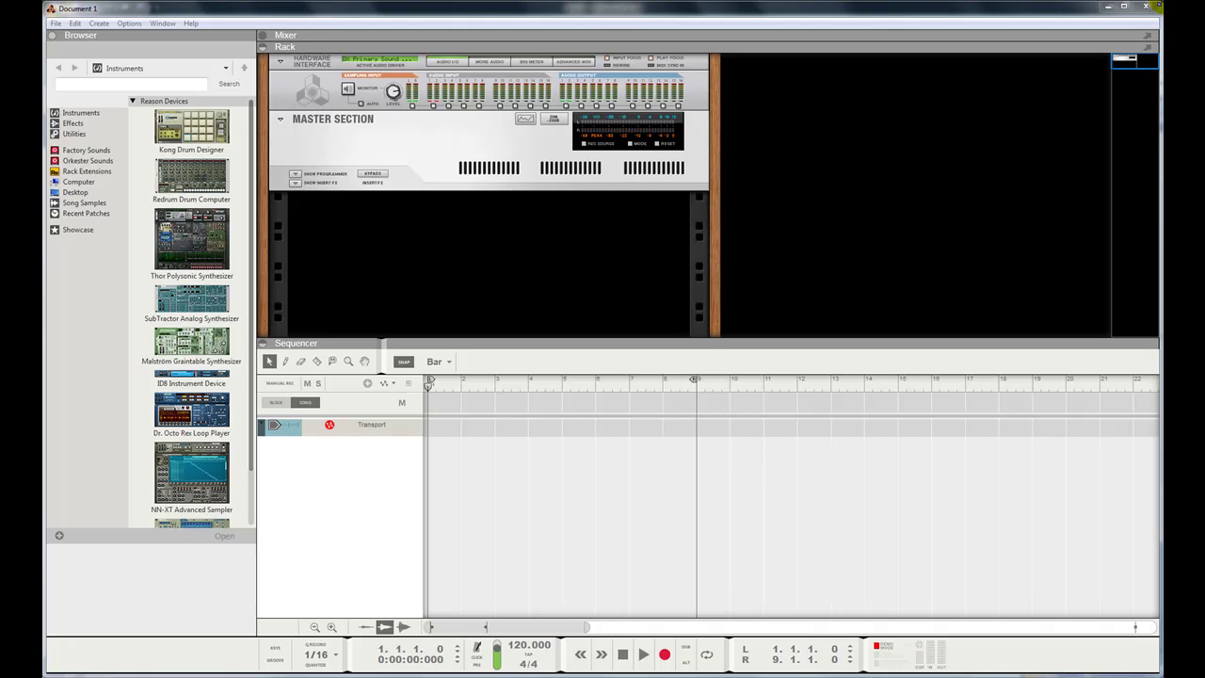
# Switch to the Snipping Tool window showing the Akai LPK25 keyboard photo
pyautogui.hotkey('alt', 'Tab')
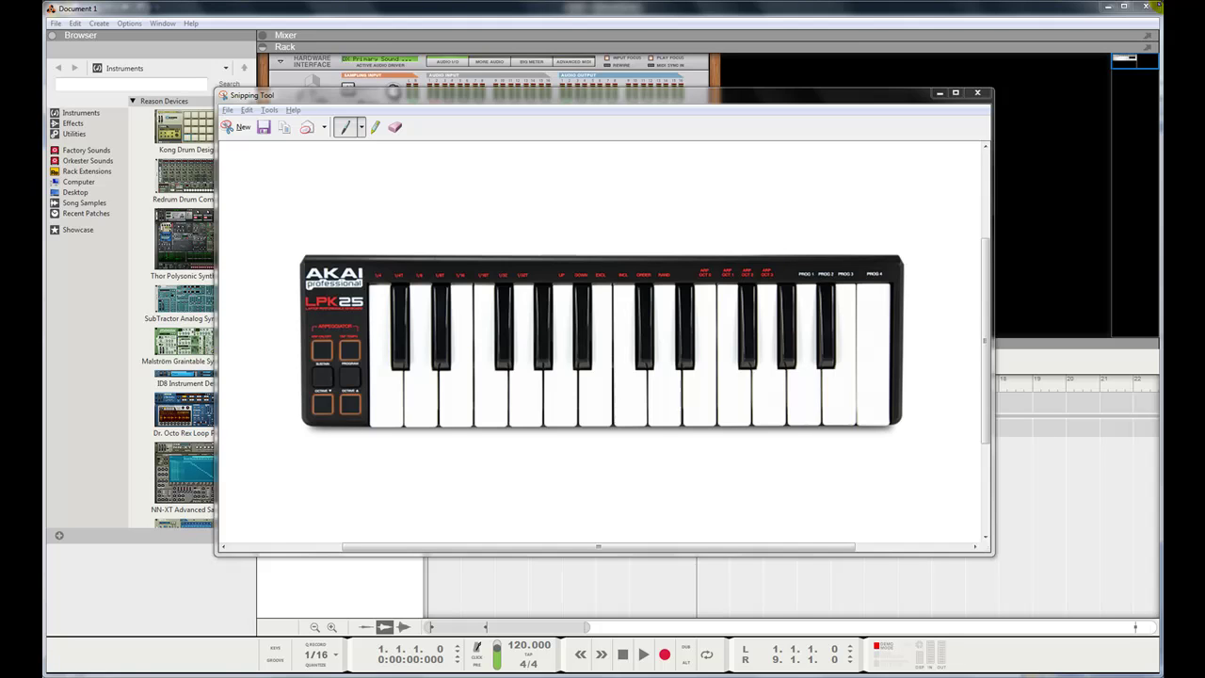
# Put the keyboard photo away so the empty Reason song with its Transport track shows
pyautogui.hotkey('alt', 'Tab')
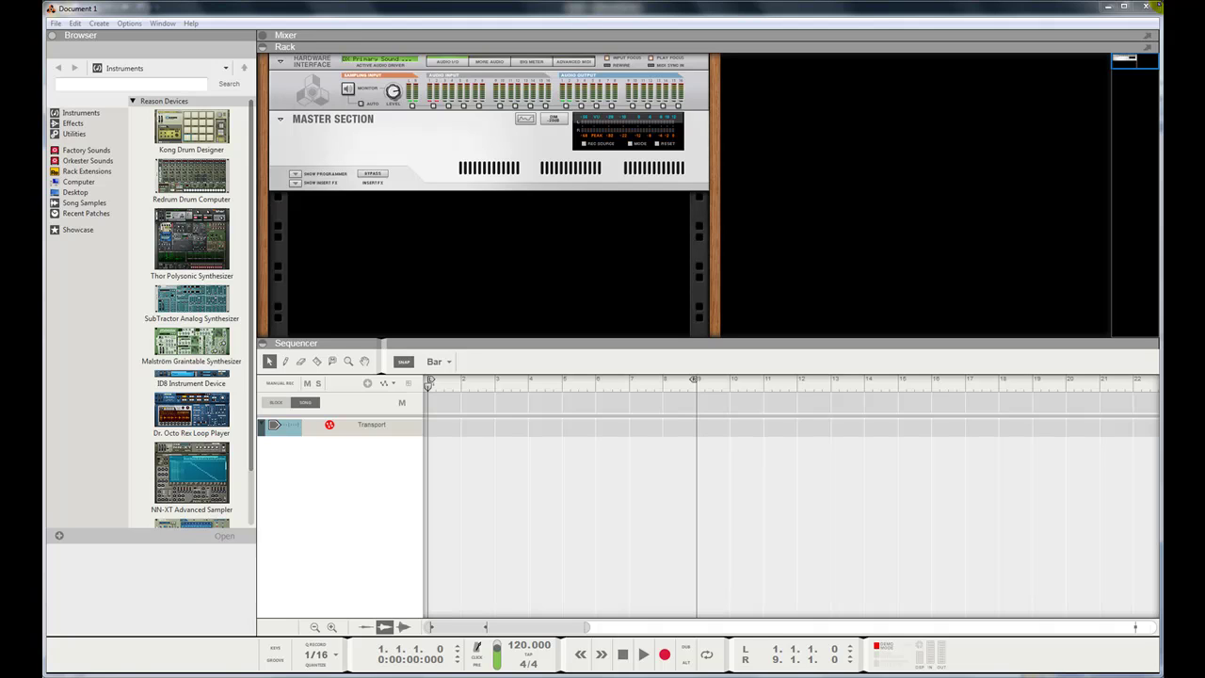
pyautogui.click(276, 428)
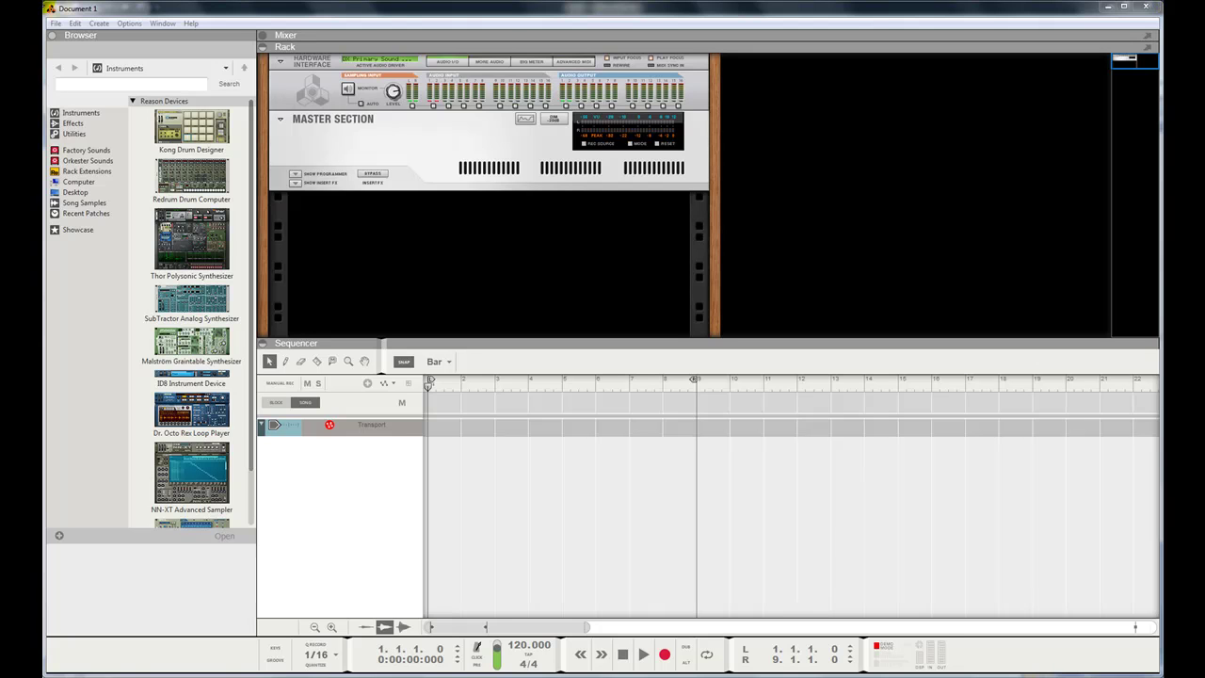
# Auto-detect surfaces on the Preferences Control Surfaces page and acknowledge that none were found
pyautogui.click(74, 23)
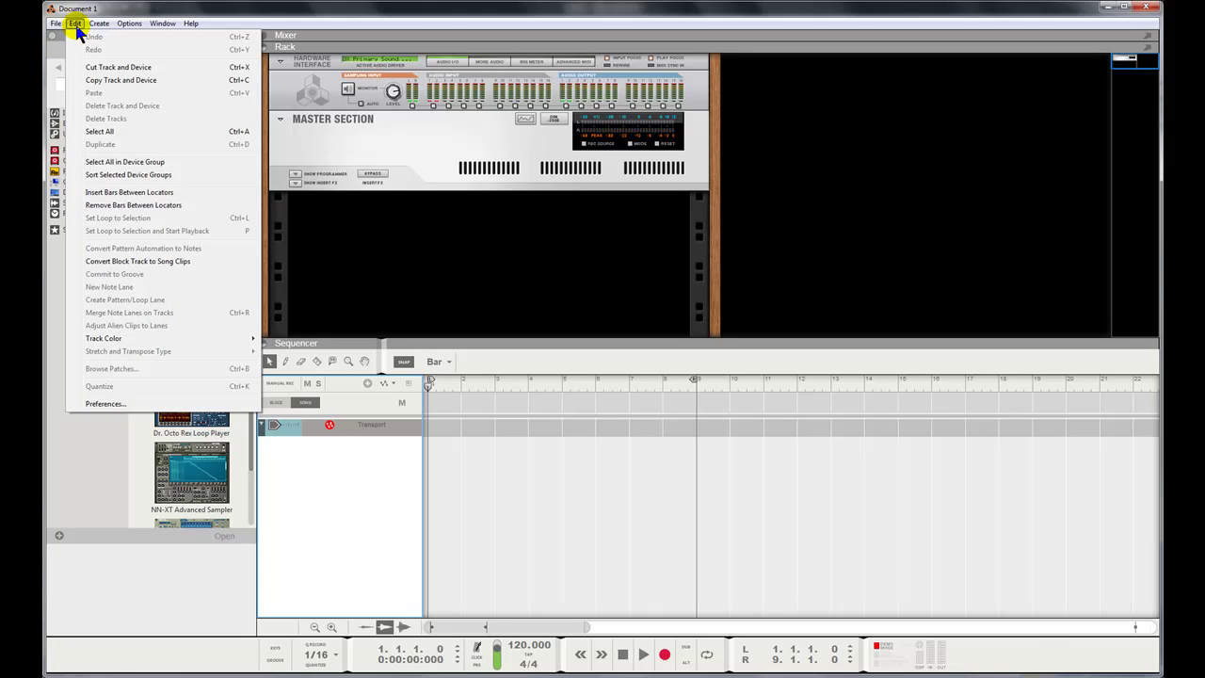
pyautogui.click(103, 403)
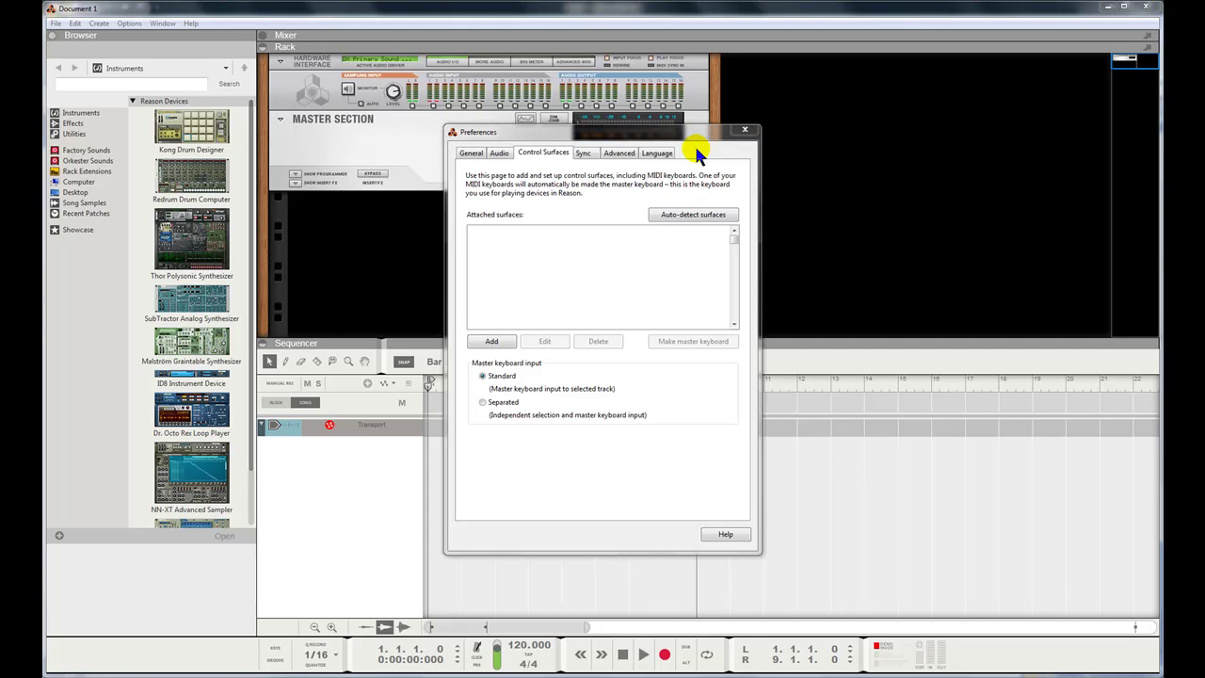
pyautogui.click(683, 220)
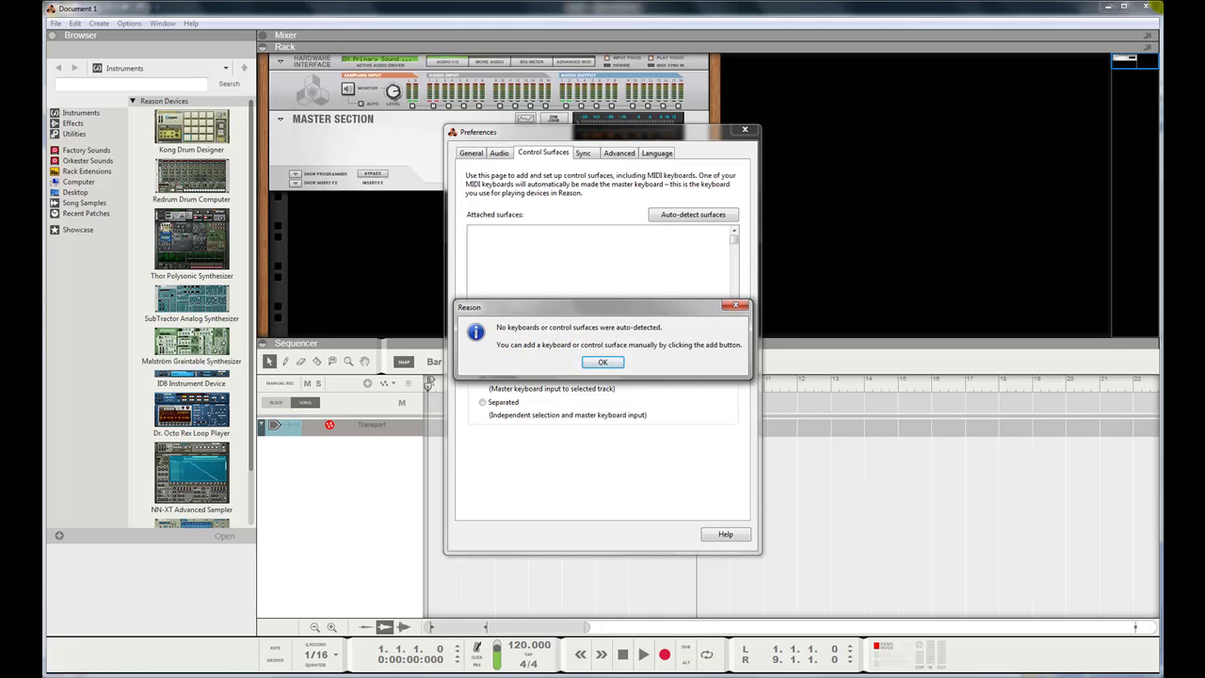
pyautogui.click(602, 364)
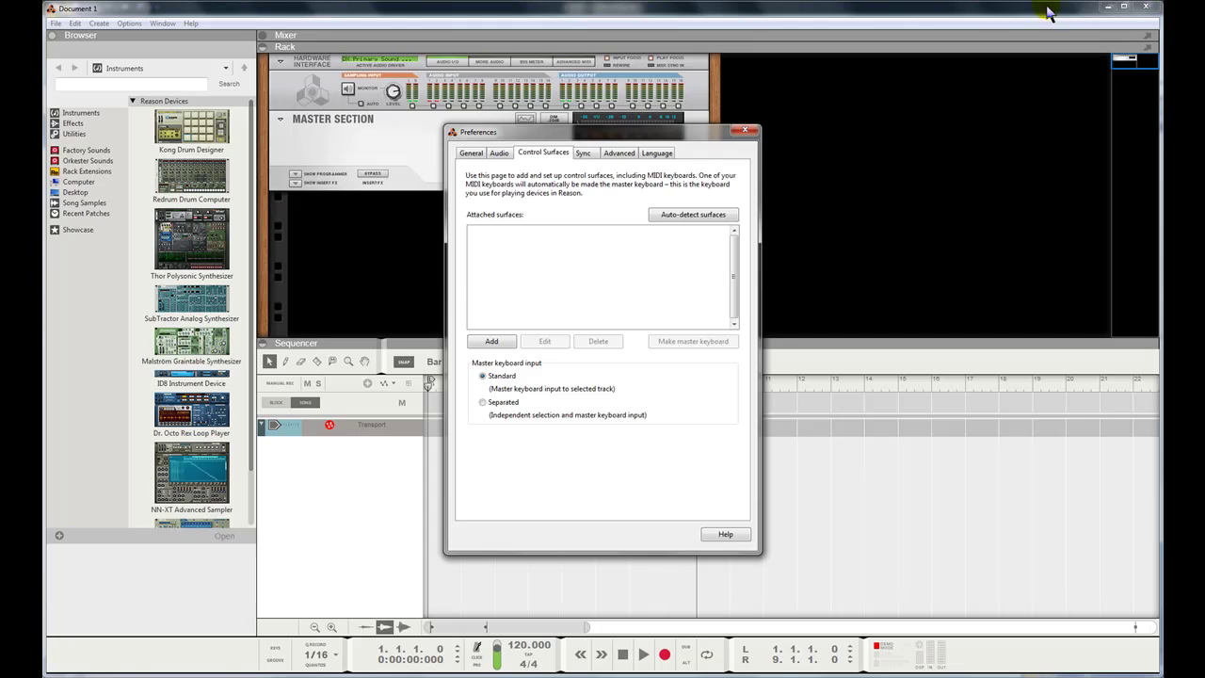
# Add a control surface, browse the Akai models, then settle on <Other> / MIDI Control Keyboard
pyautogui.click(495, 342)
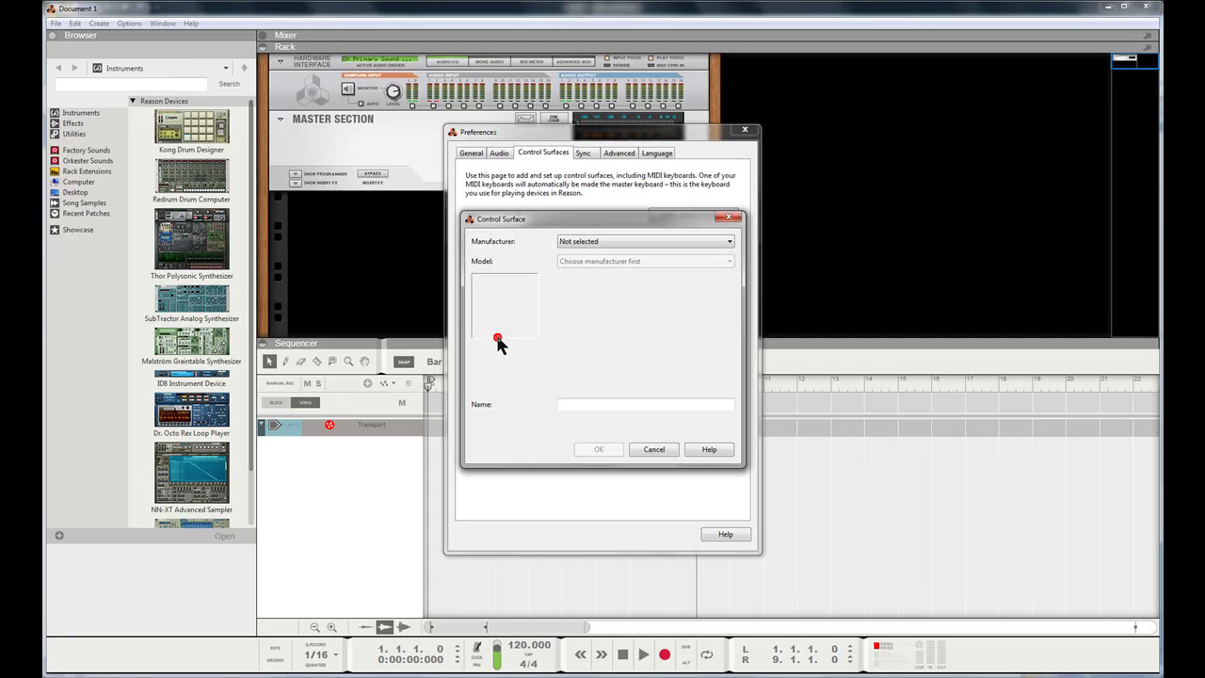
pyautogui.click(581, 243)
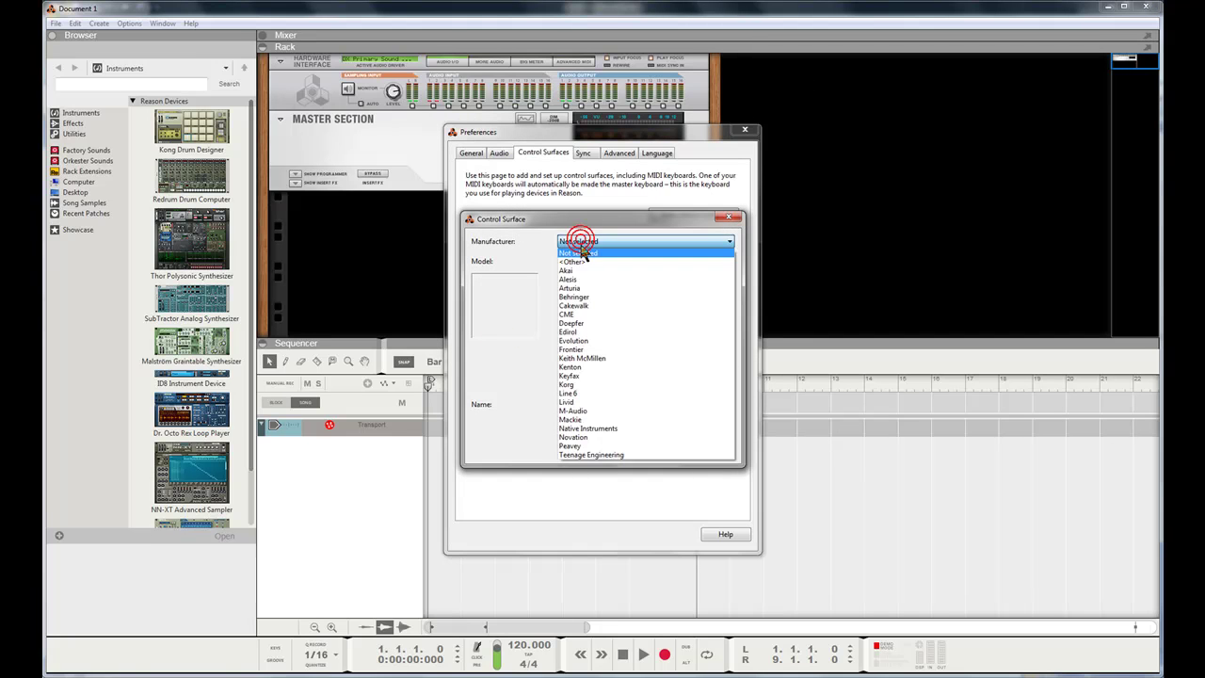
pyautogui.click(576, 263)
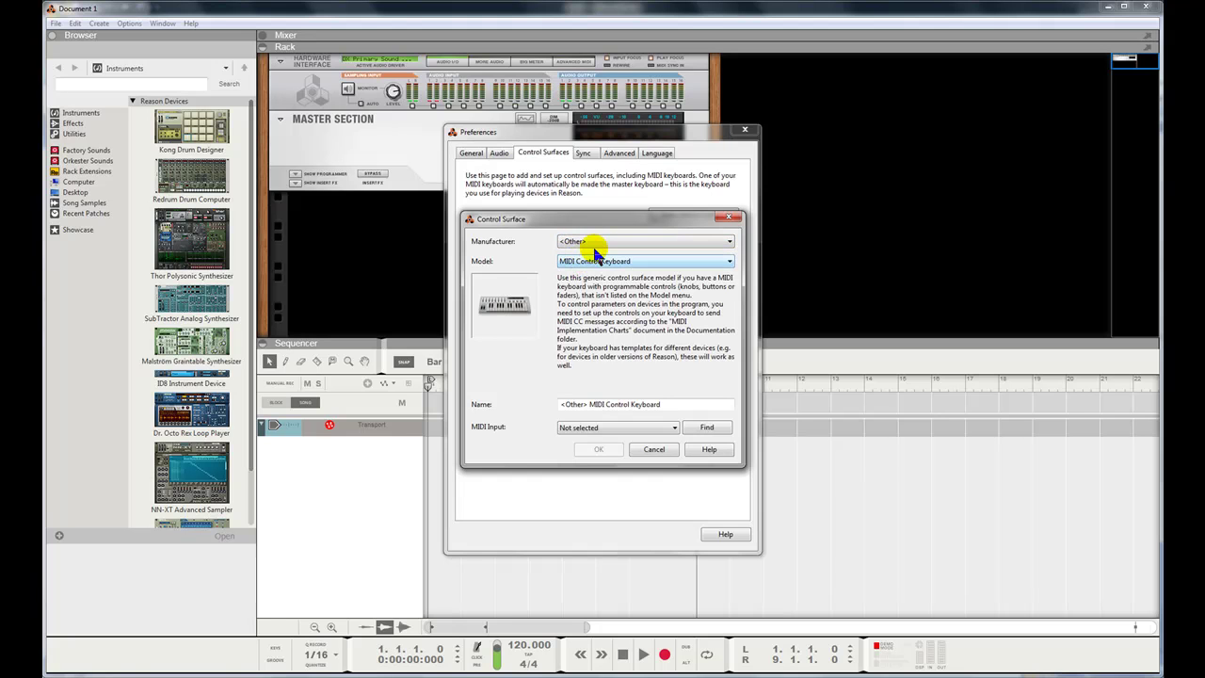
pyautogui.click(596, 243)
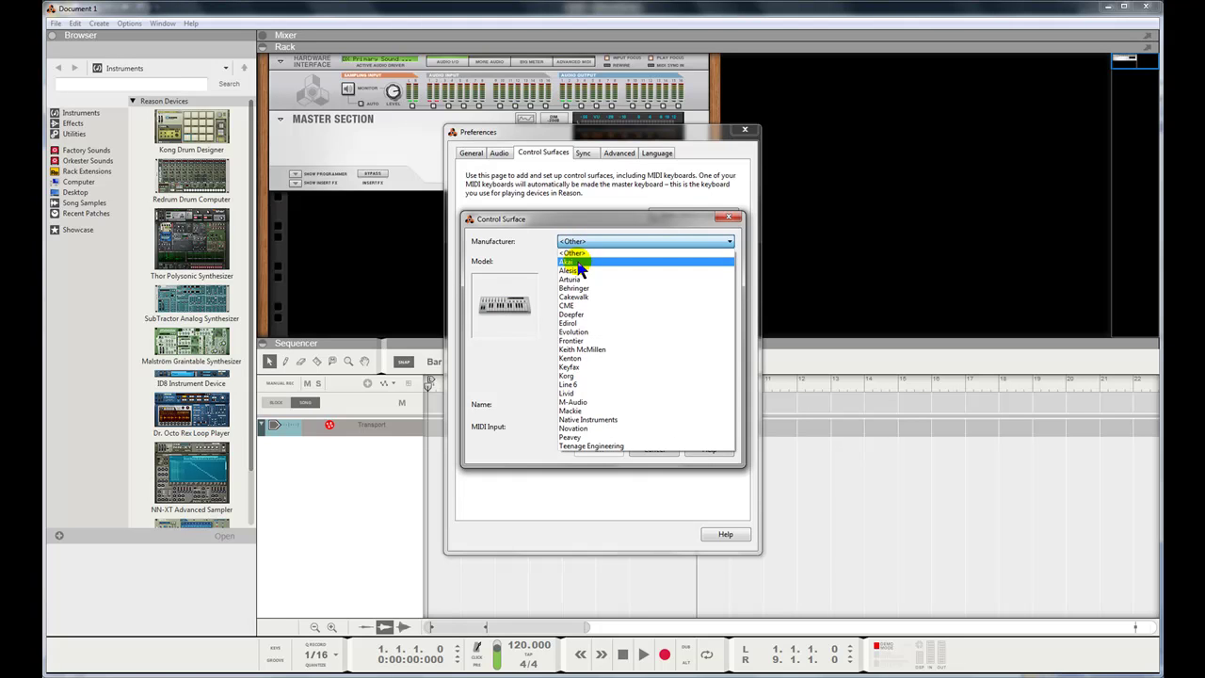
pyautogui.click(576, 253)
pyautogui.click(583, 263)
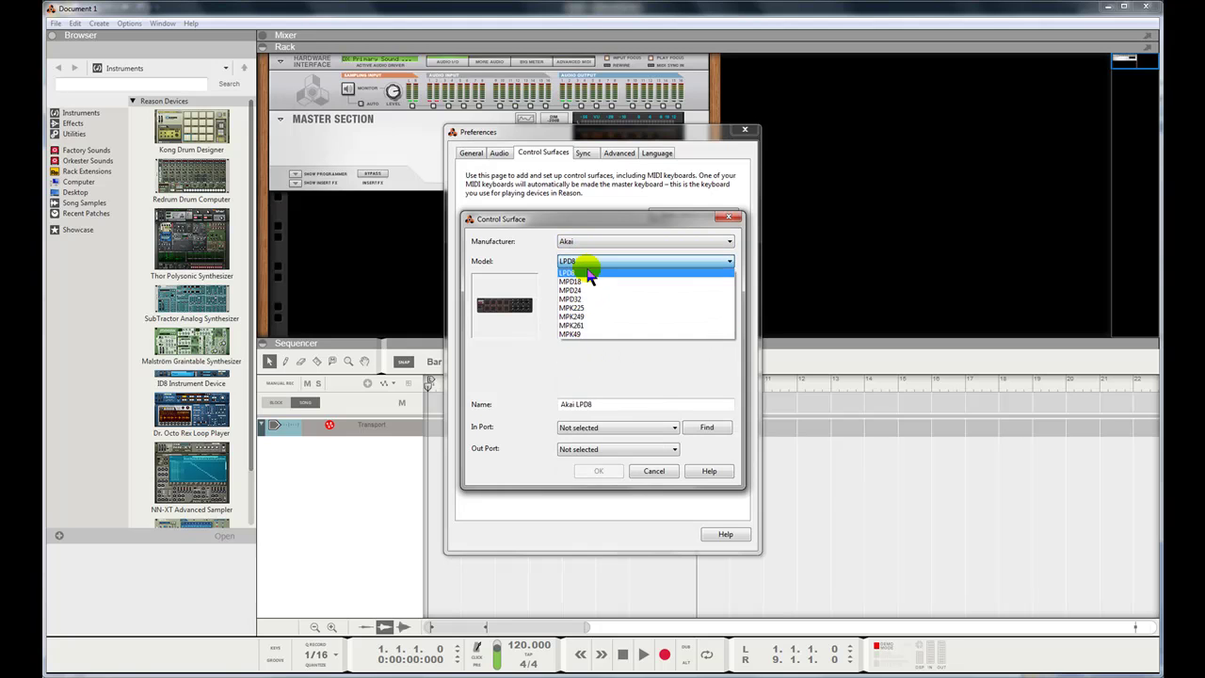
pyautogui.click(576, 242)
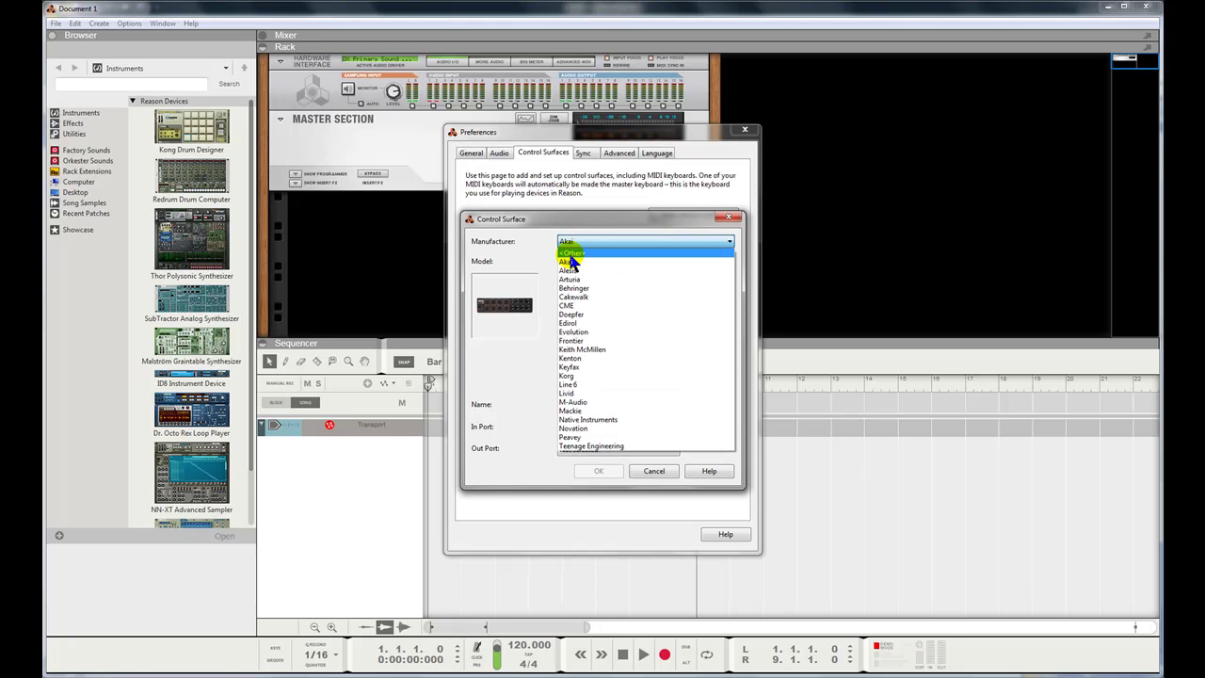
pyautogui.click(572, 254)
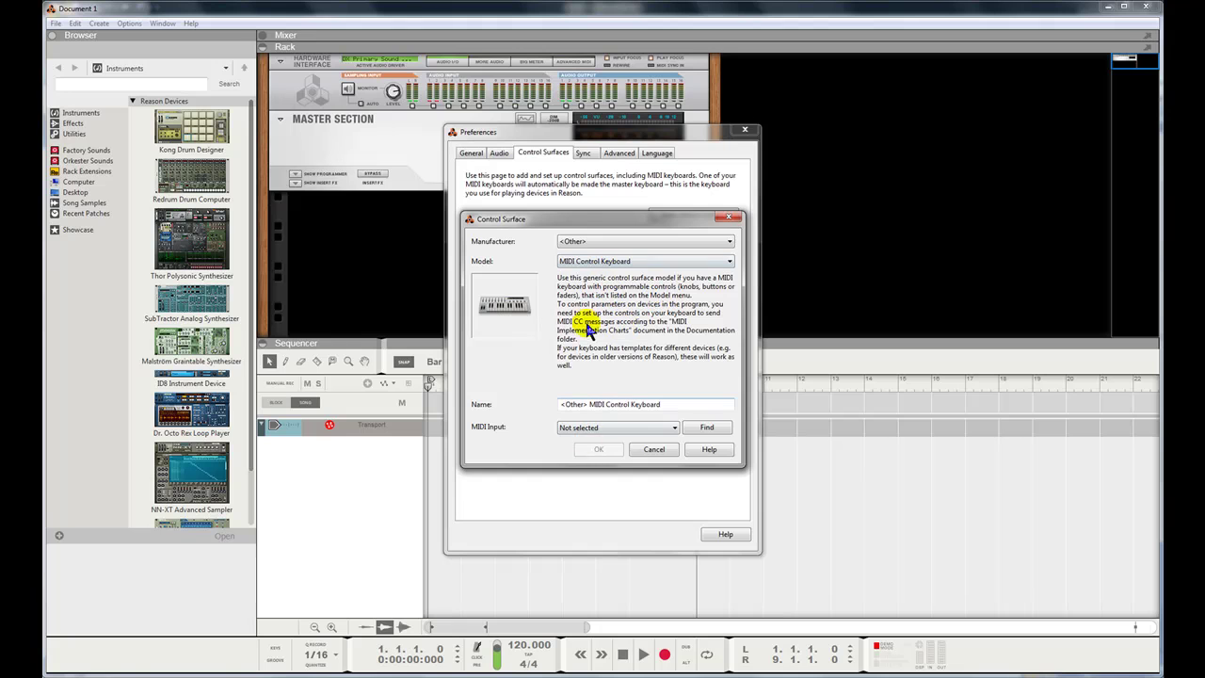
pyautogui.click(594, 262)
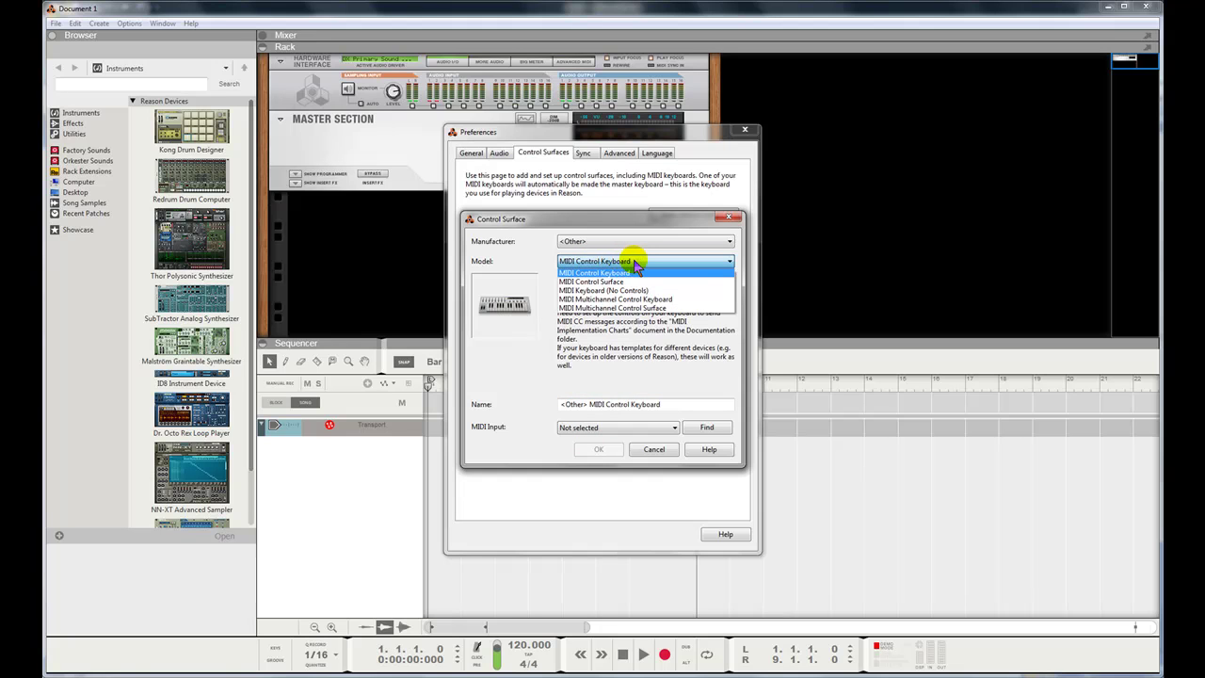
pyautogui.click(634, 262)
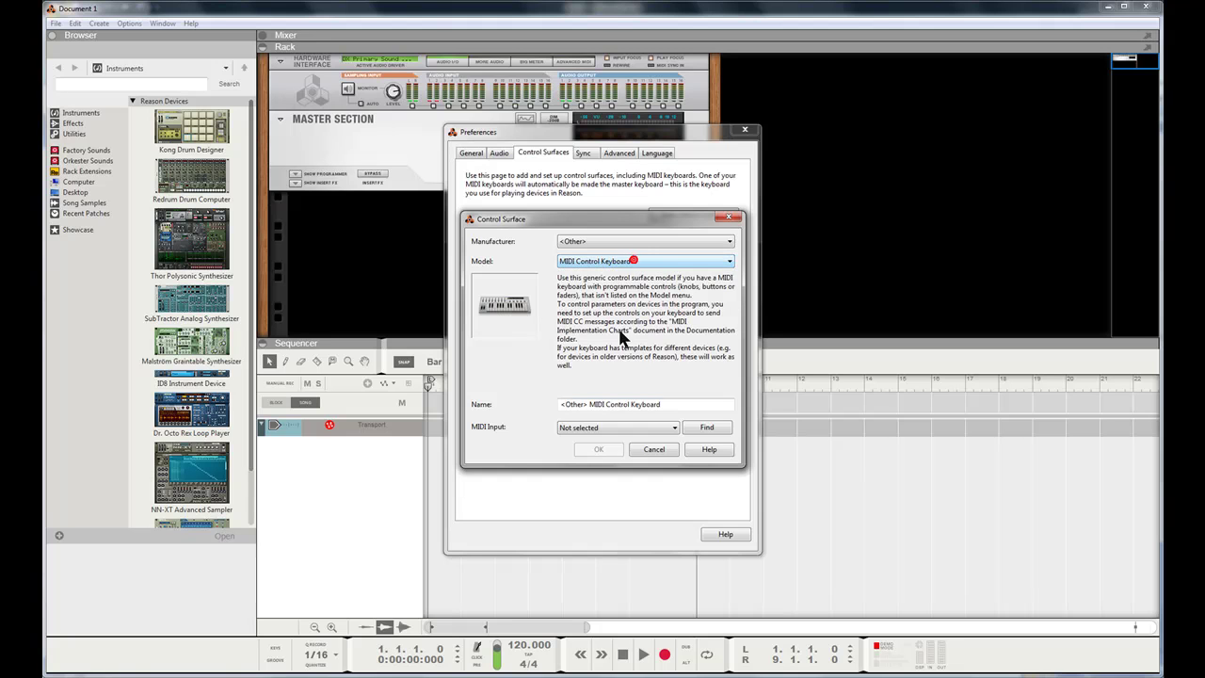
pyautogui.click(653, 422)
# Detect the LPK25 as MIDI input, name the surface 'Akai LPK25', and close Preferences
pyautogui.click(686, 426)
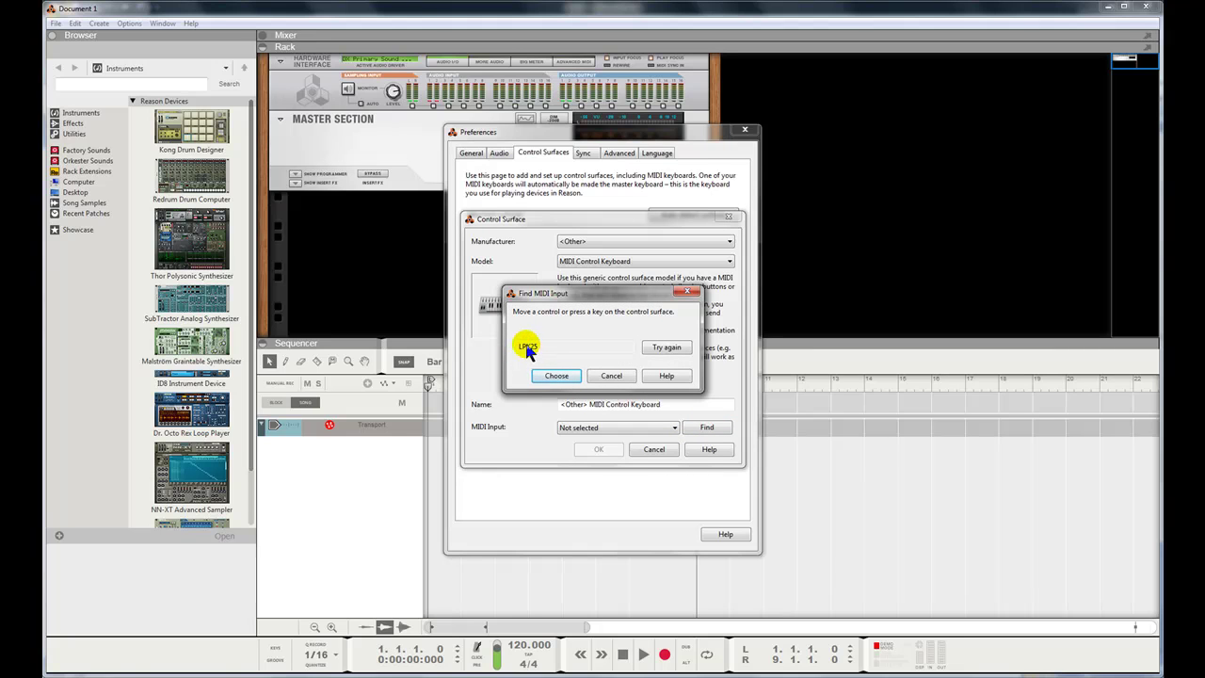
pyautogui.click(555, 376)
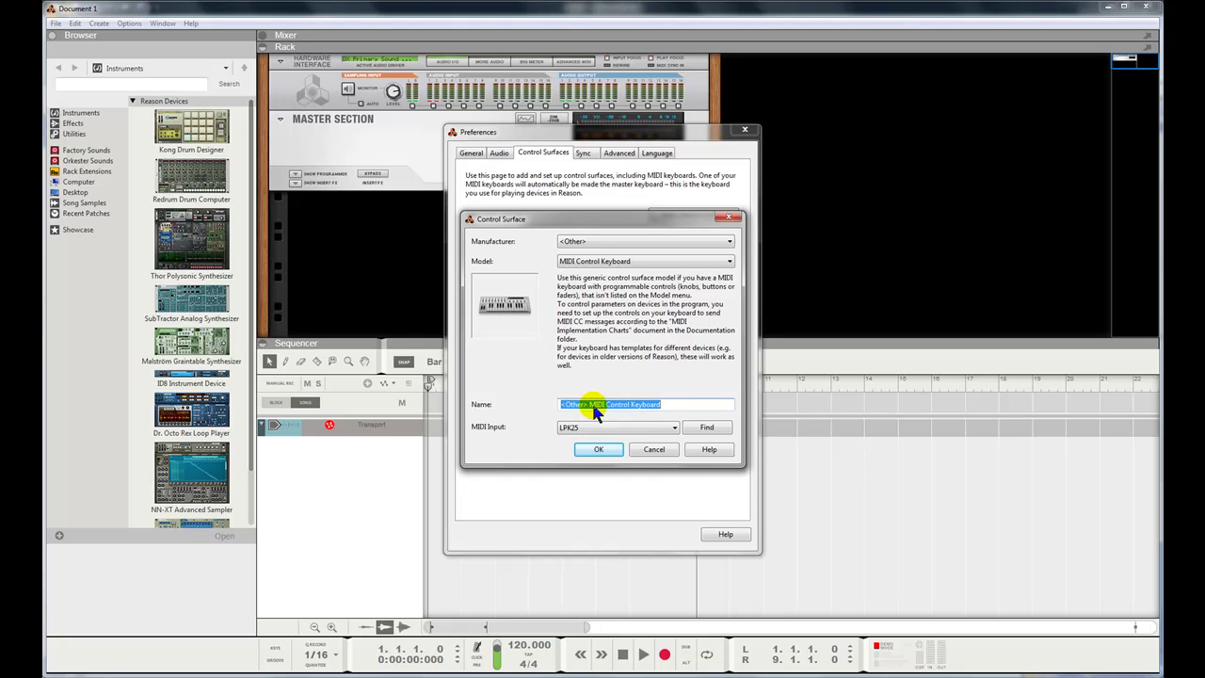
pyautogui.write('Akai LPK25')
pyautogui.click(600, 450)
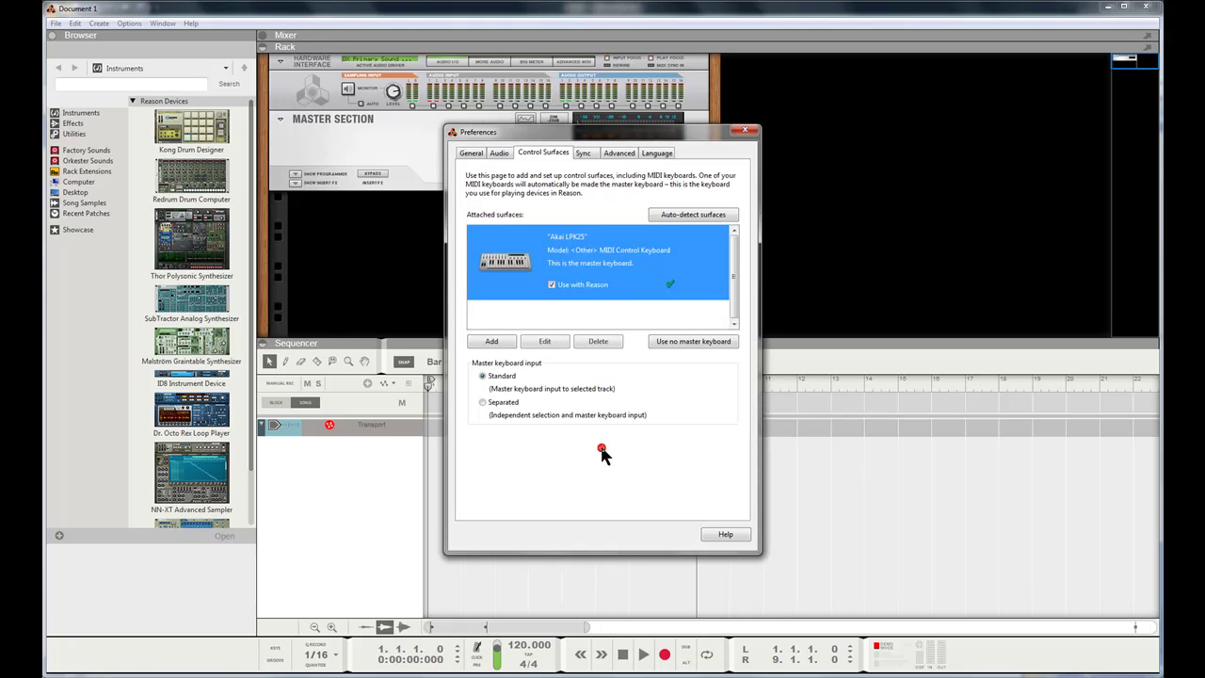
pyautogui.click(745, 131)
pyautogui.click(273, 426)
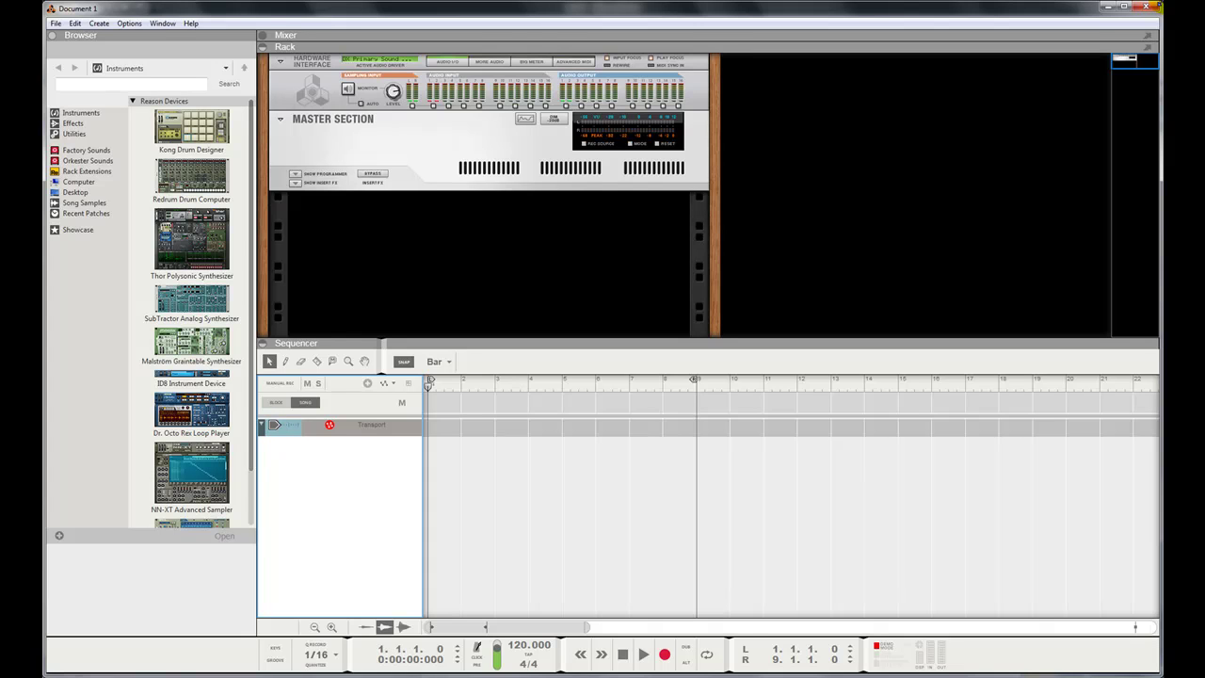
# Drag the ID8 Instrument Device from the Browser into the sequencer, creating track ID8 1
pyautogui.moveTo(203, 376); pyautogui.dragTo(330, 217)
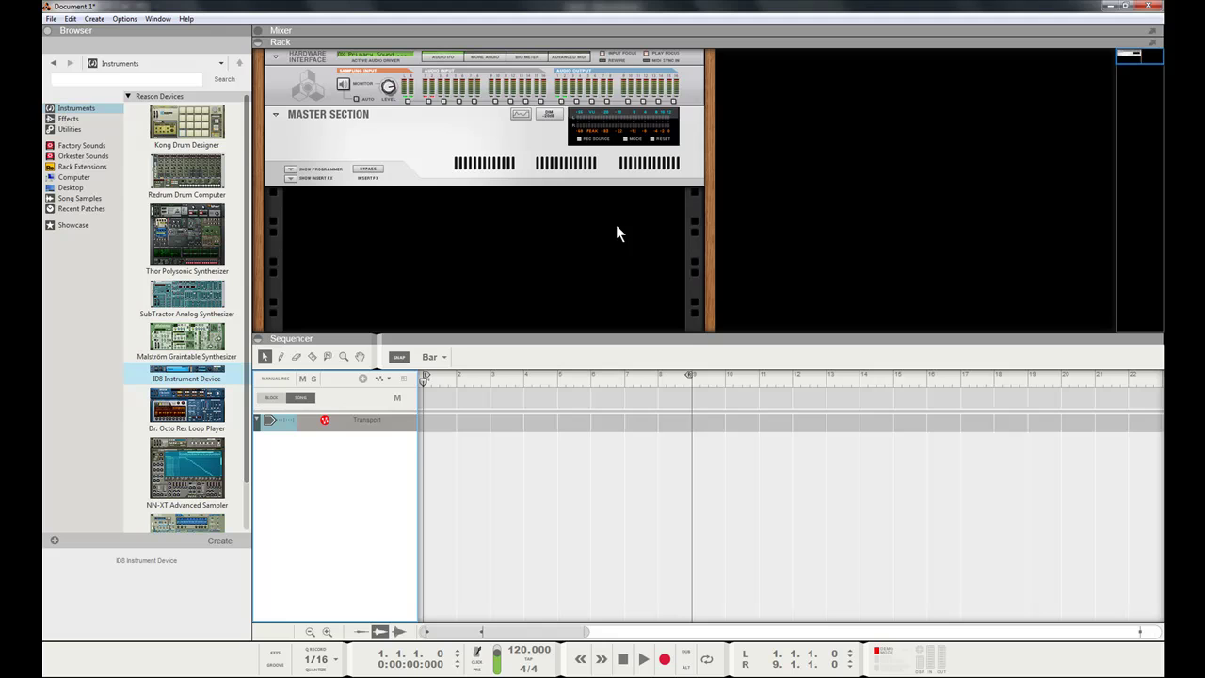
pyautogui.click(66, 118)
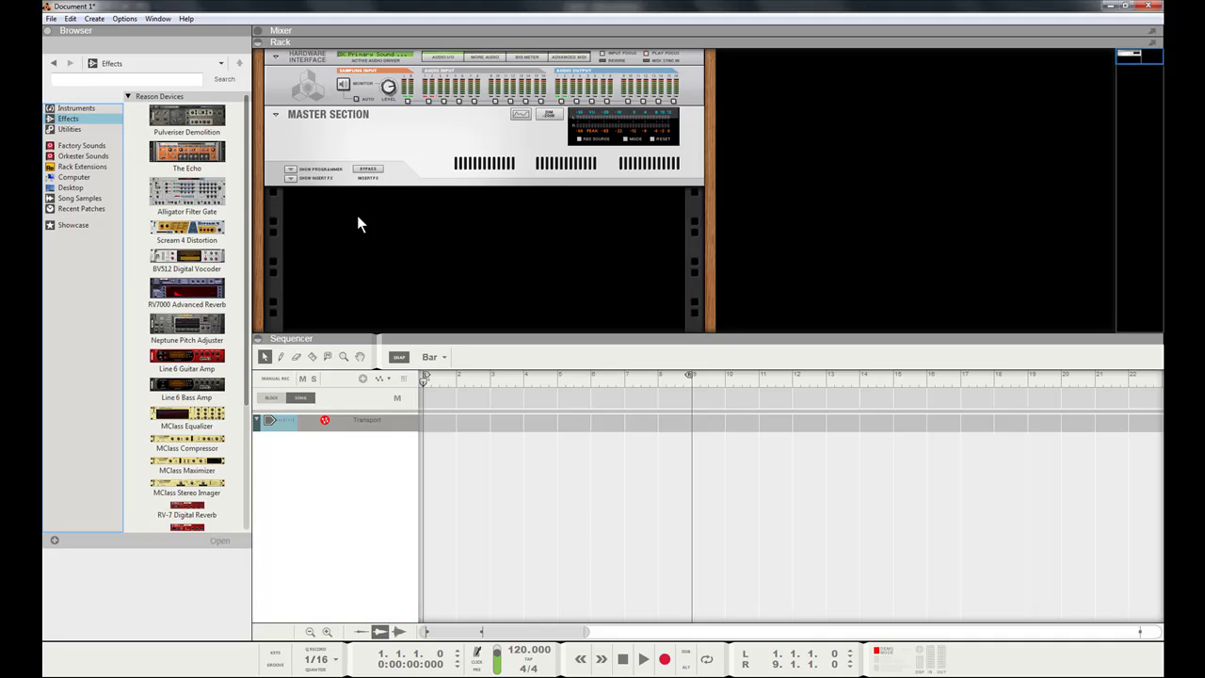
pyautogui.click(64, 109)
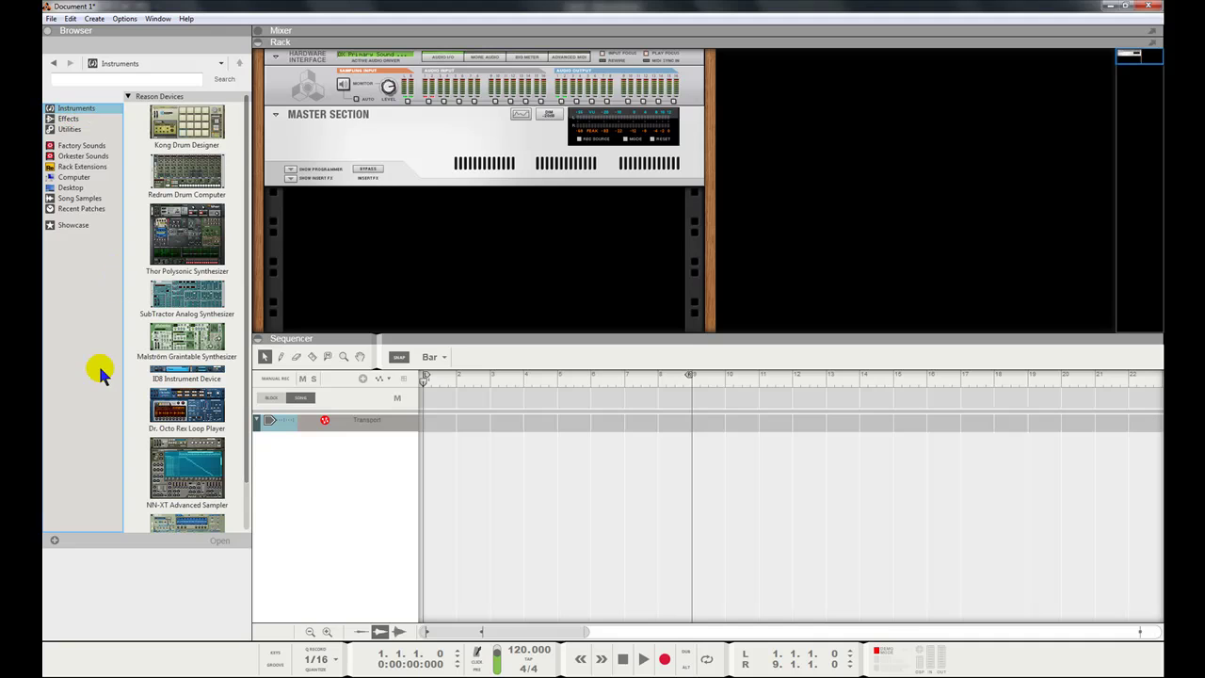
pyautogui.click(184, 382)
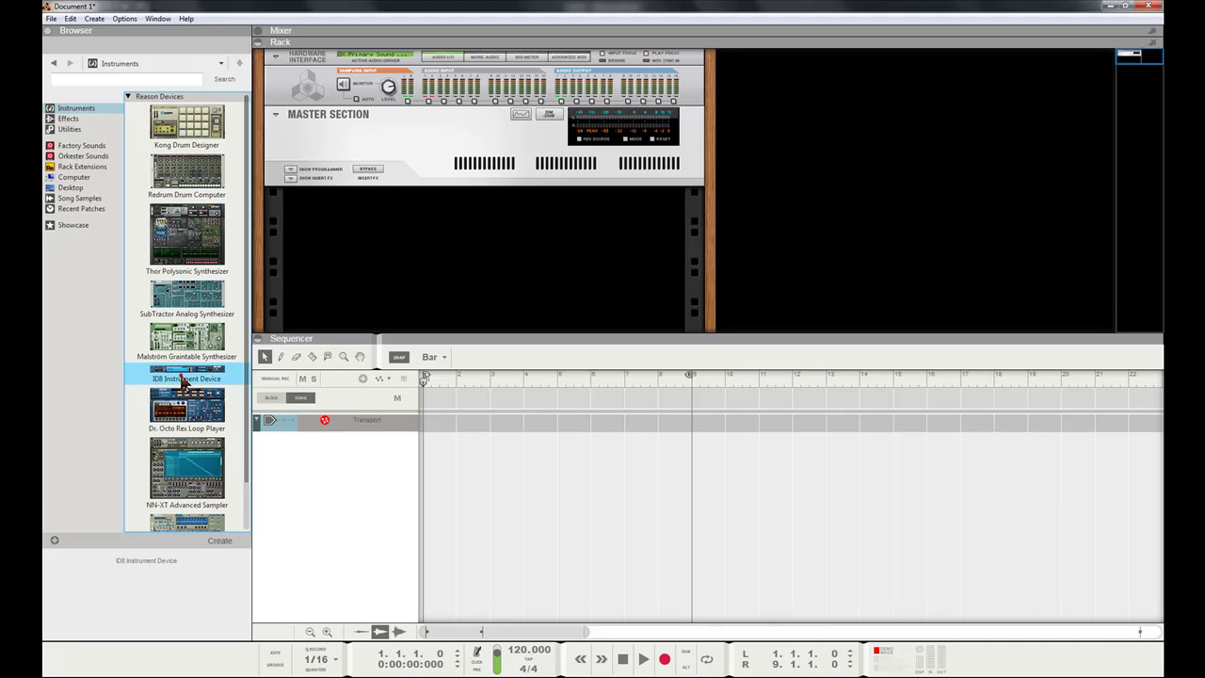
pyautogui.click(175, 380)
pyautogui.moveTo(175, 381); pyautogui.dragTo(288, 459)
pyautogui.moveTo(422, 200); pyautogui.dragTo(386, 209)
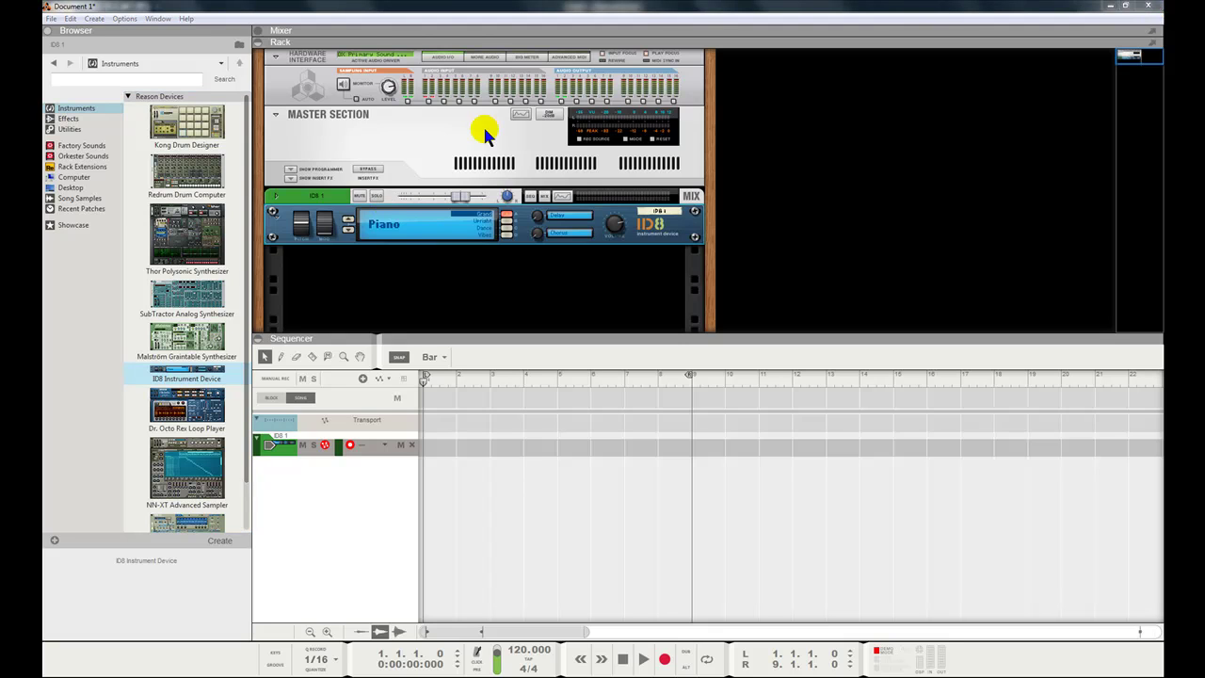
# Audition the ID8's Electric Piano, Guitar and Strings sound categories
pyautogui.click(371, 231)
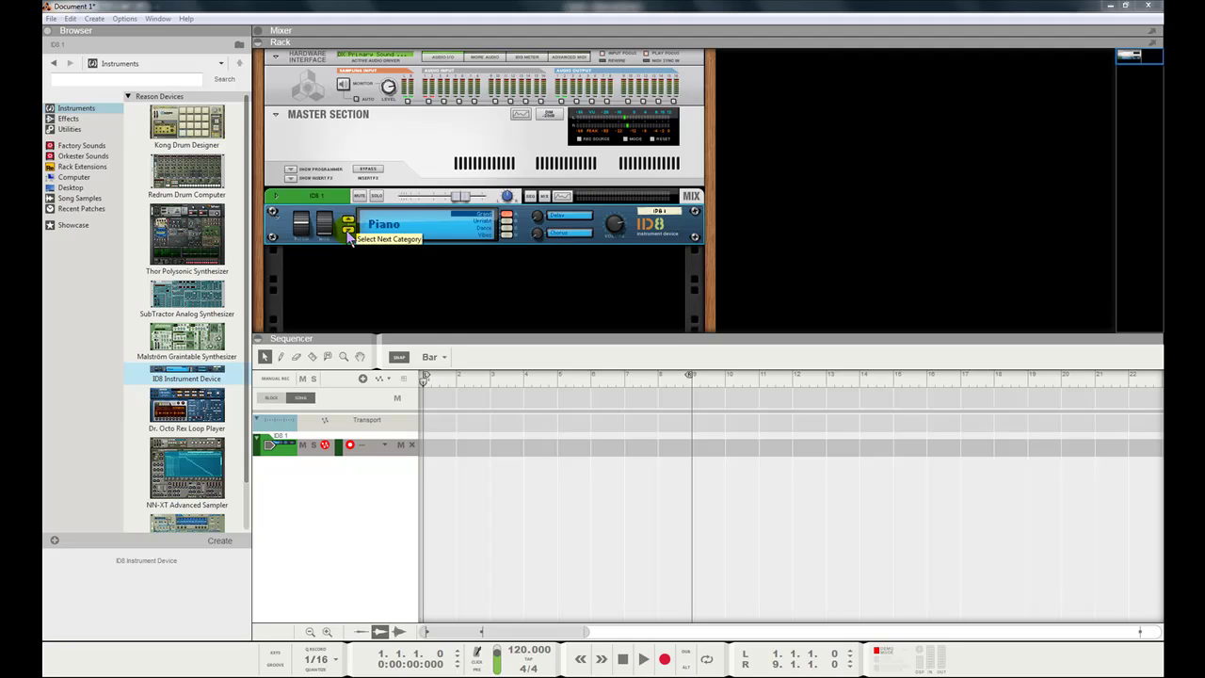
pyautogui.click(348, 232)
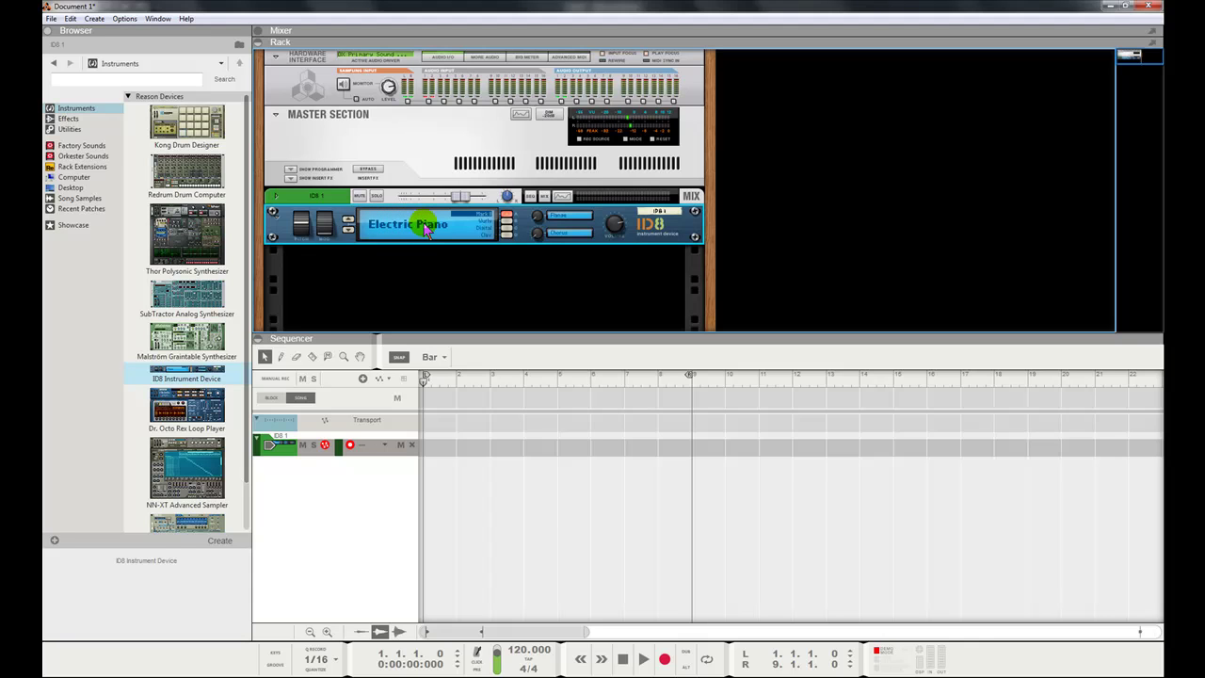
pyautogui.click(415, 226)
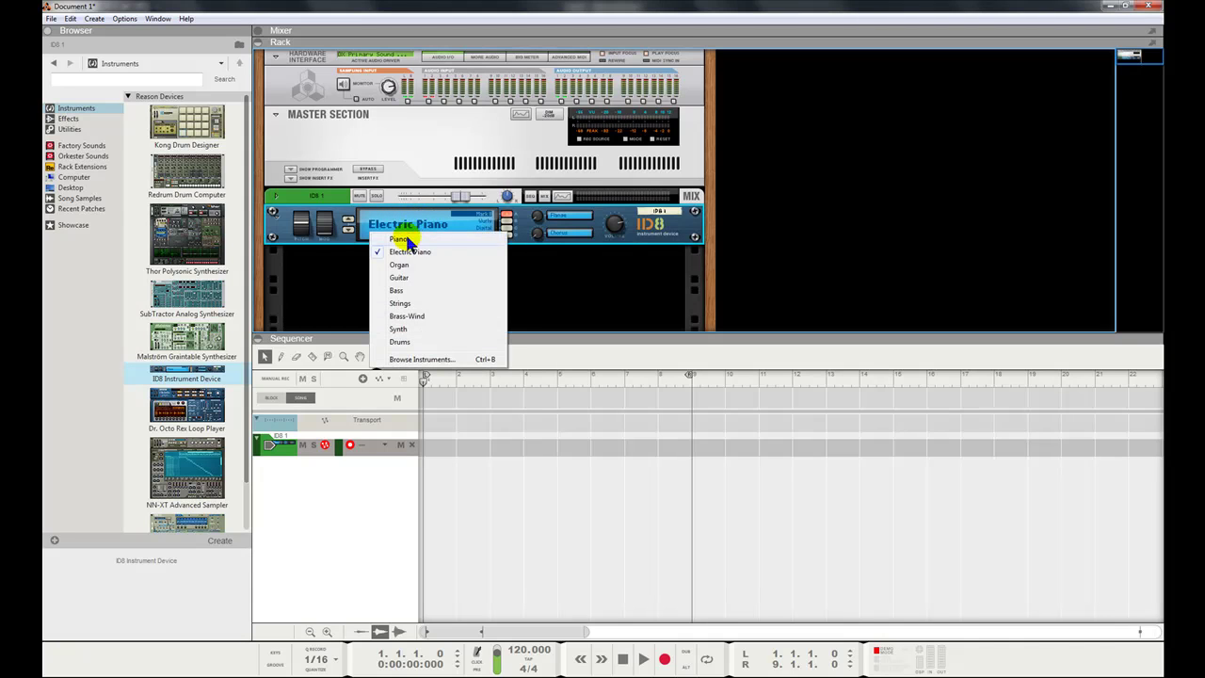
pyautogui.click(404, 279)
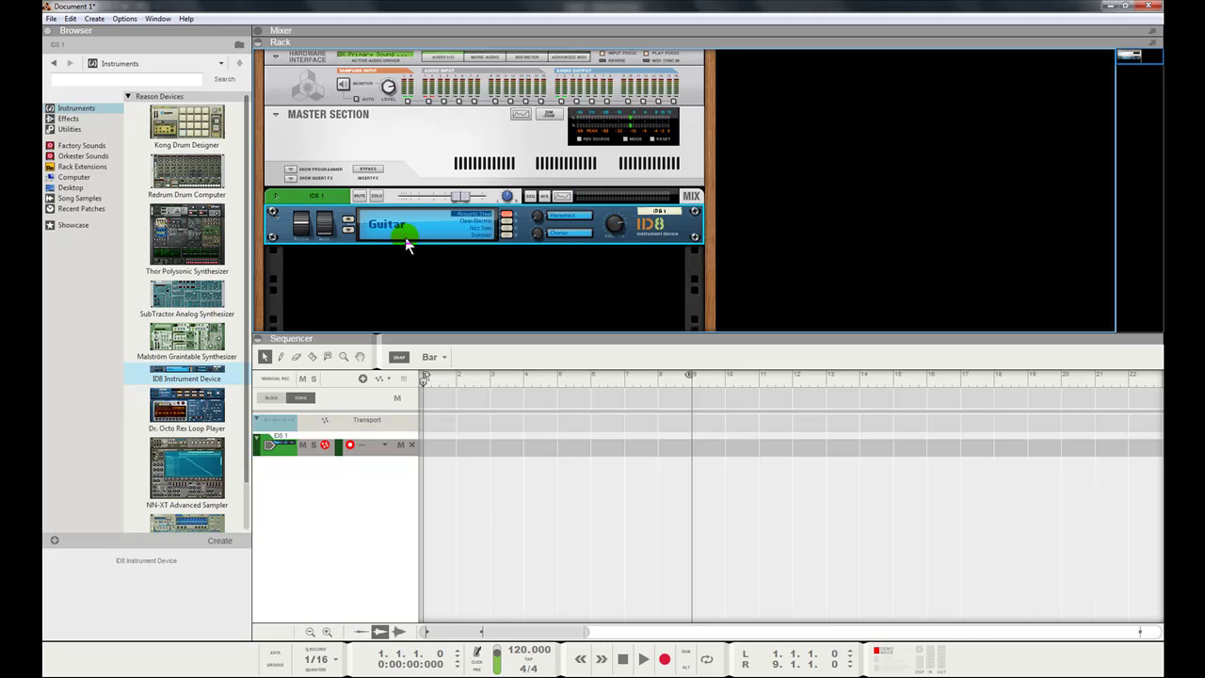
pyautogui.click(403, 231)
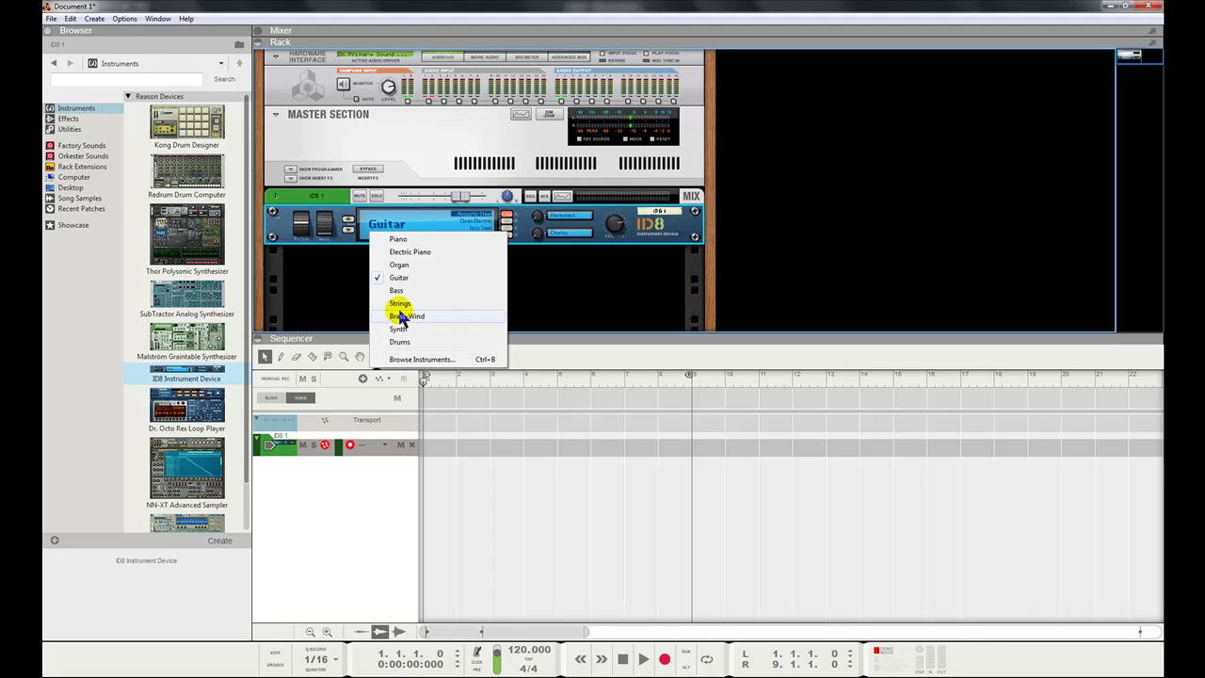
pyautogui.click(399, 304)
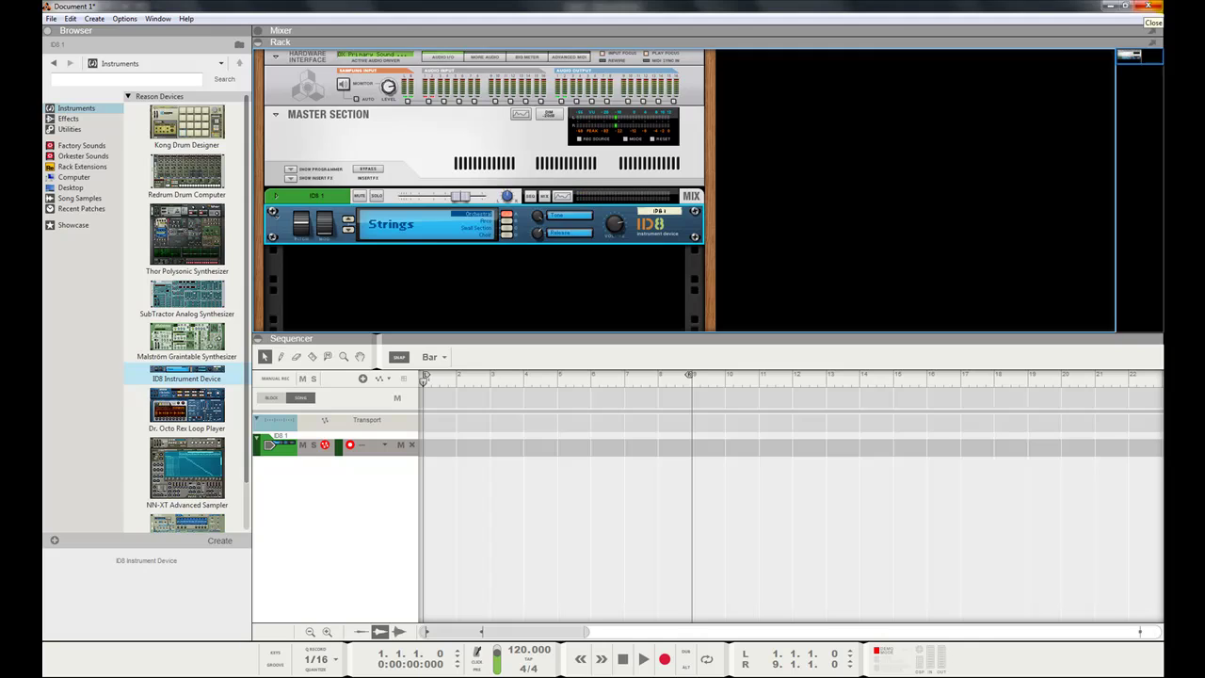
# Set the tempo to 100 BPM and switch the ID8 sound to Piano
pyautogui.doubleClick(186, 337)
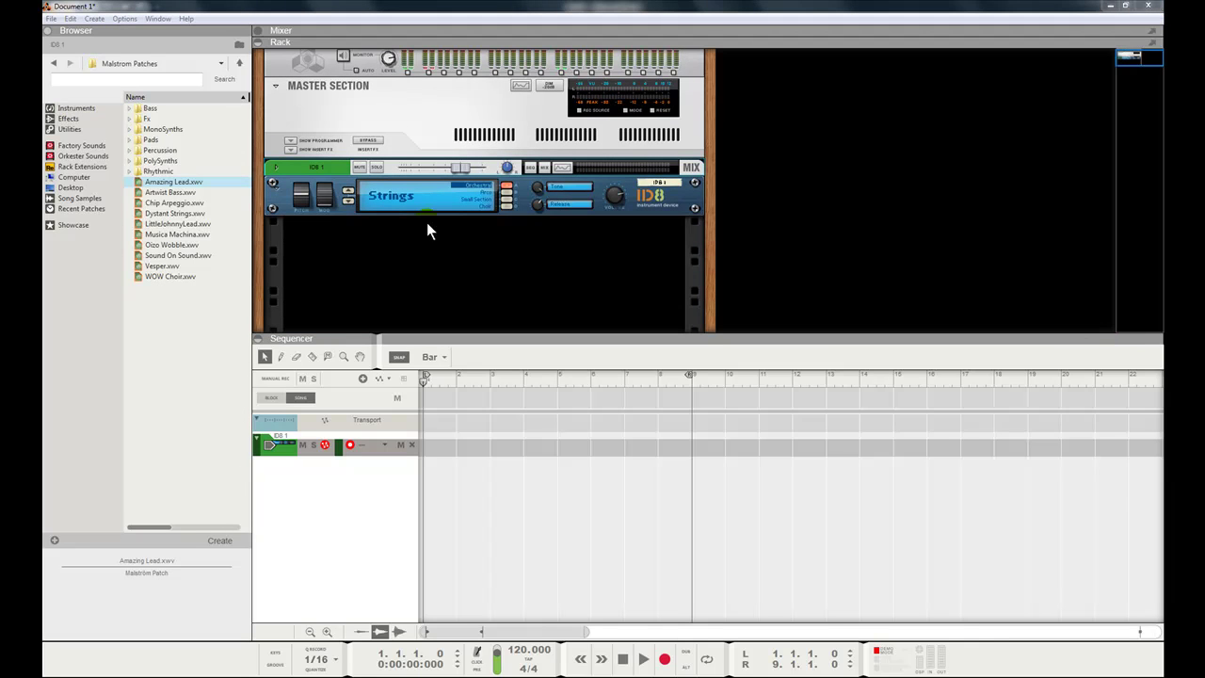
pyautogui.click(400, 200)
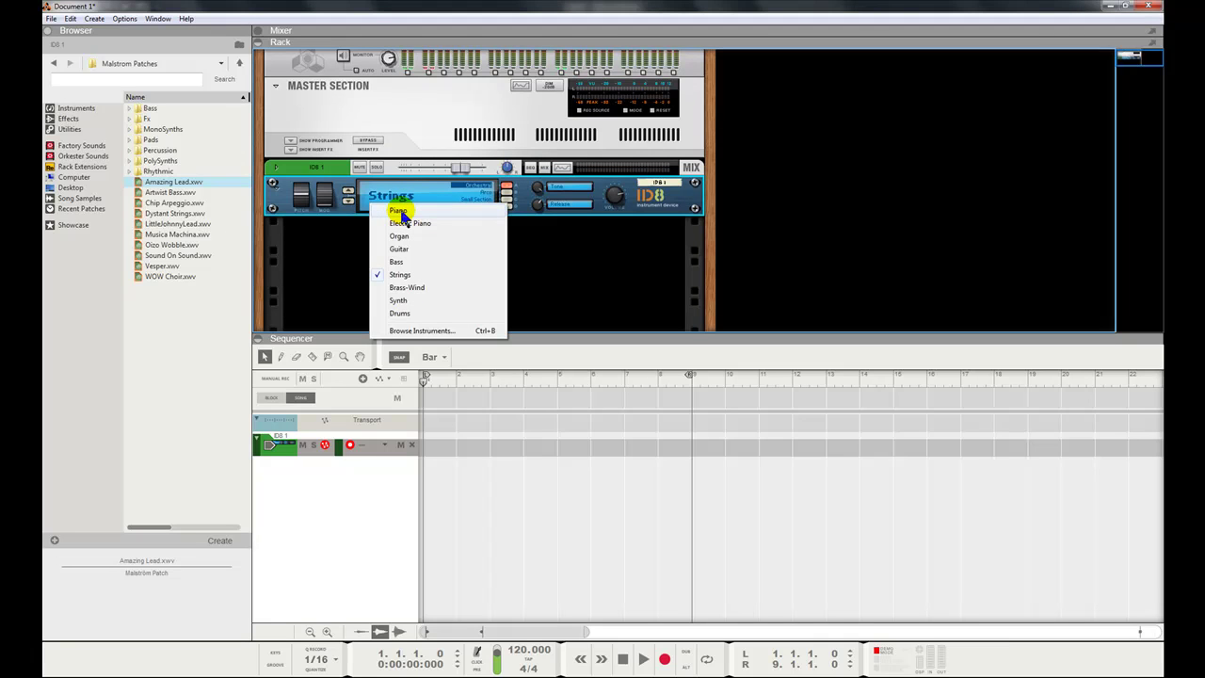
pyautogui.click(400, 210)
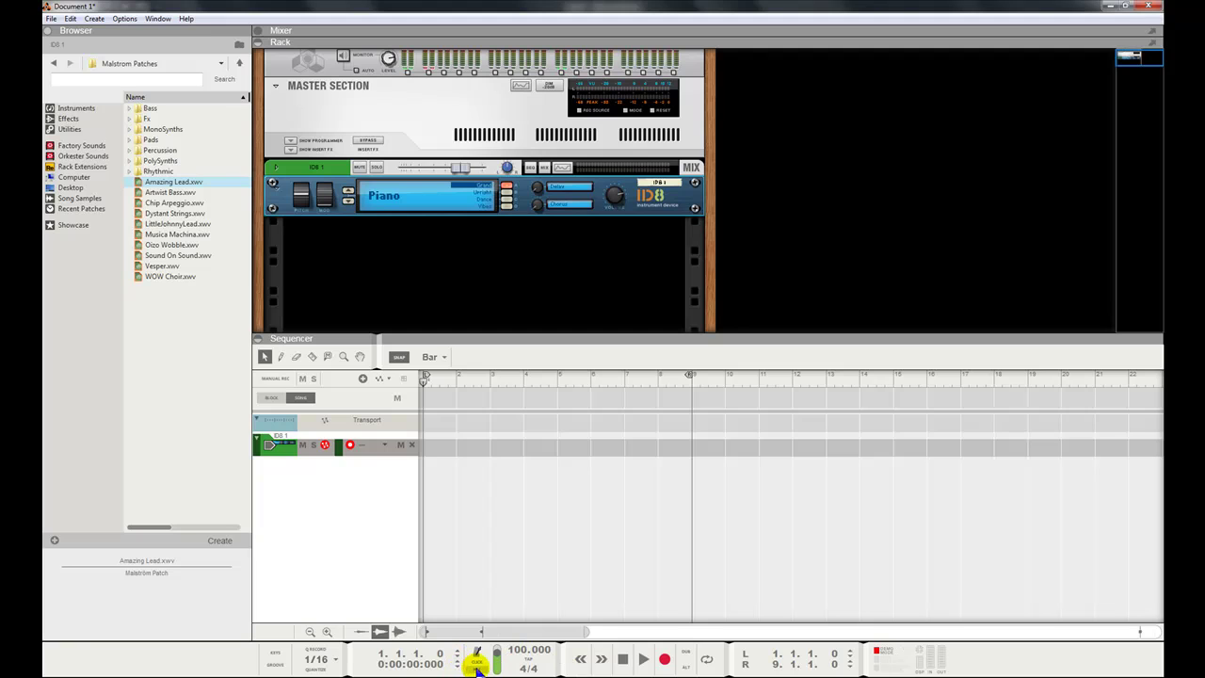
# With metronome and loop on, record a piano take on ID8 1 spanning bars 1 to 9
pyautogui.click(477, 662)
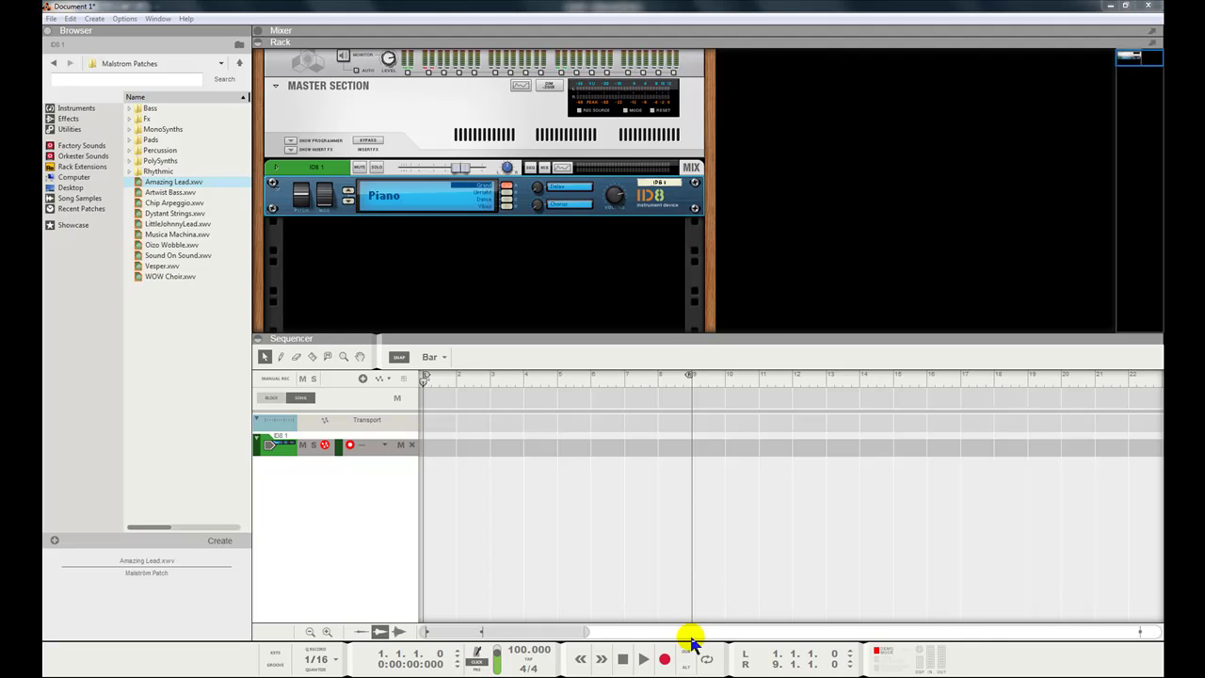
pyautogui.click(666, 659)
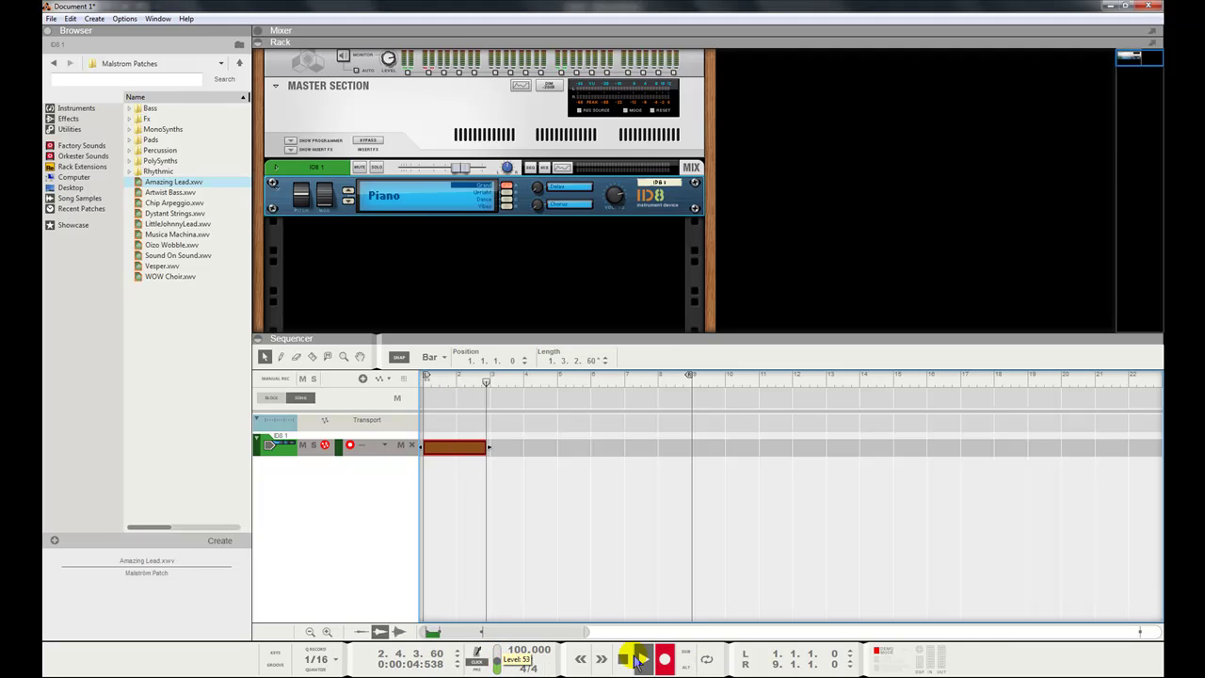
pyautogui.click(706, 663)
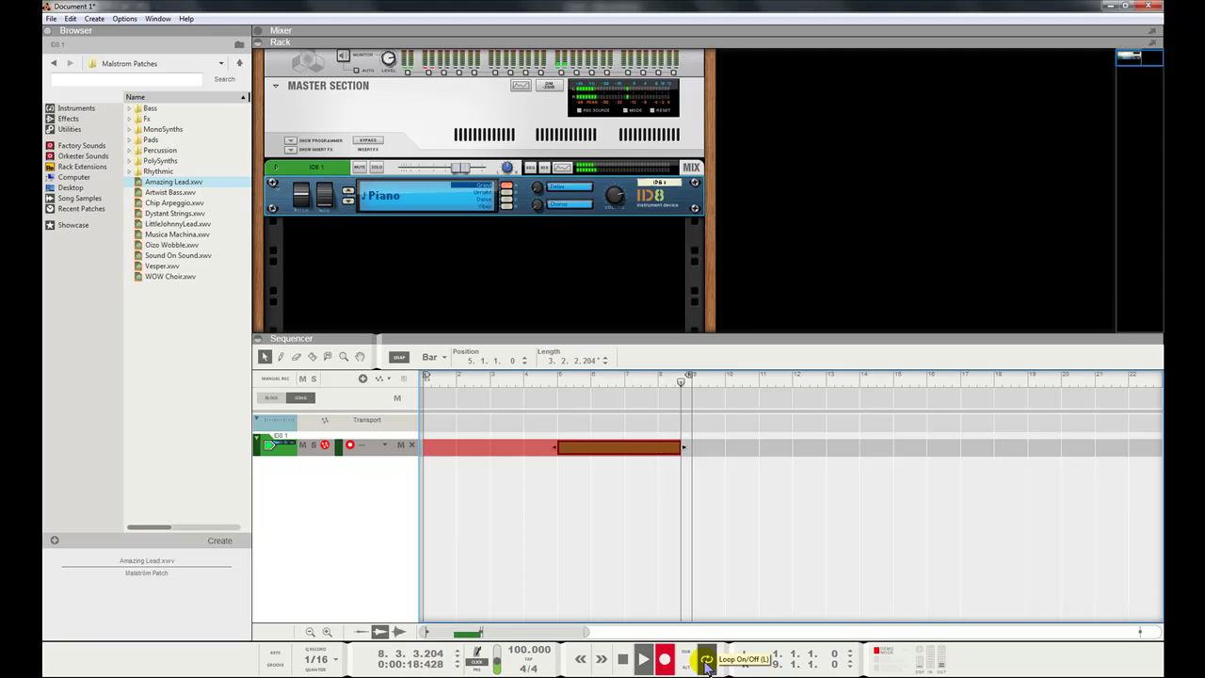
pyautogui.press('space')
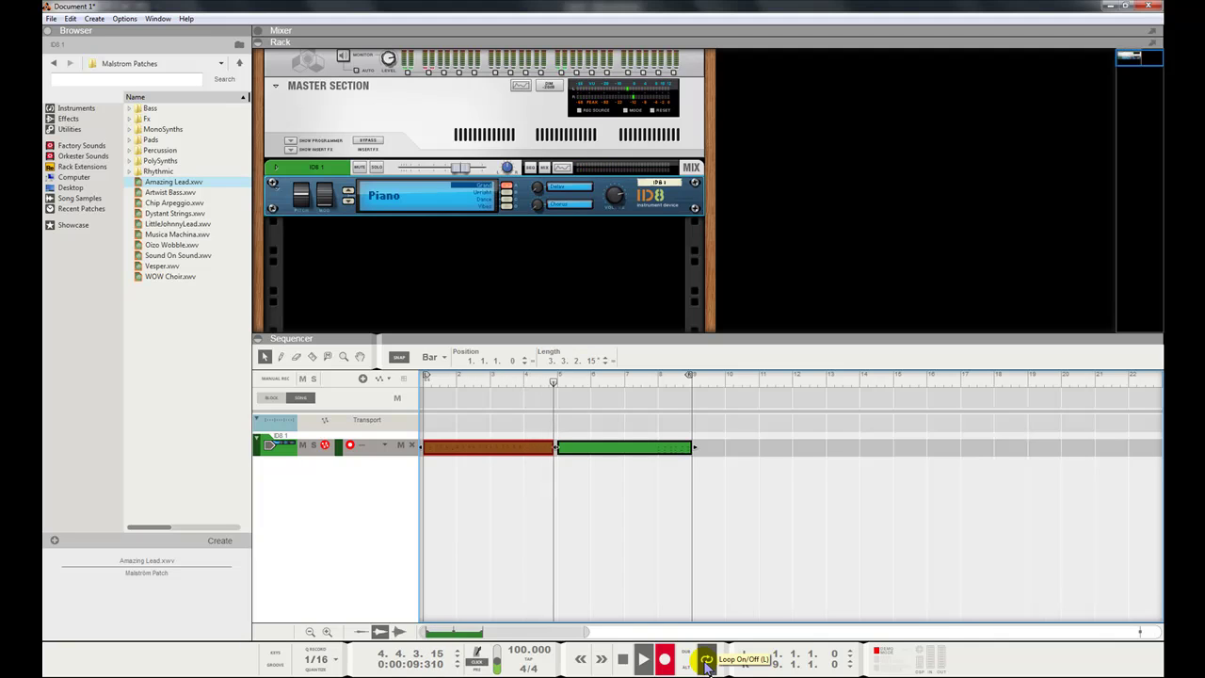
pyautogui.hotkey('shift', 'Tab')
pyautogui.hotkey('shift', 'Tab')
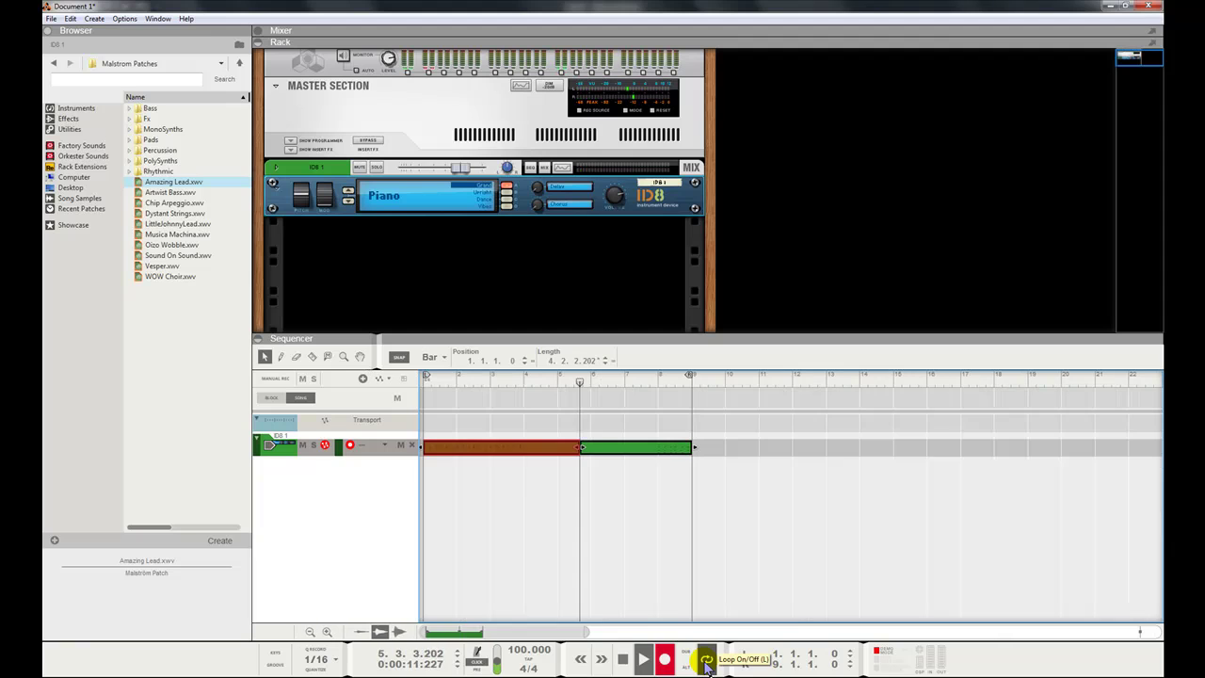
pyautogui.click(623, 660)
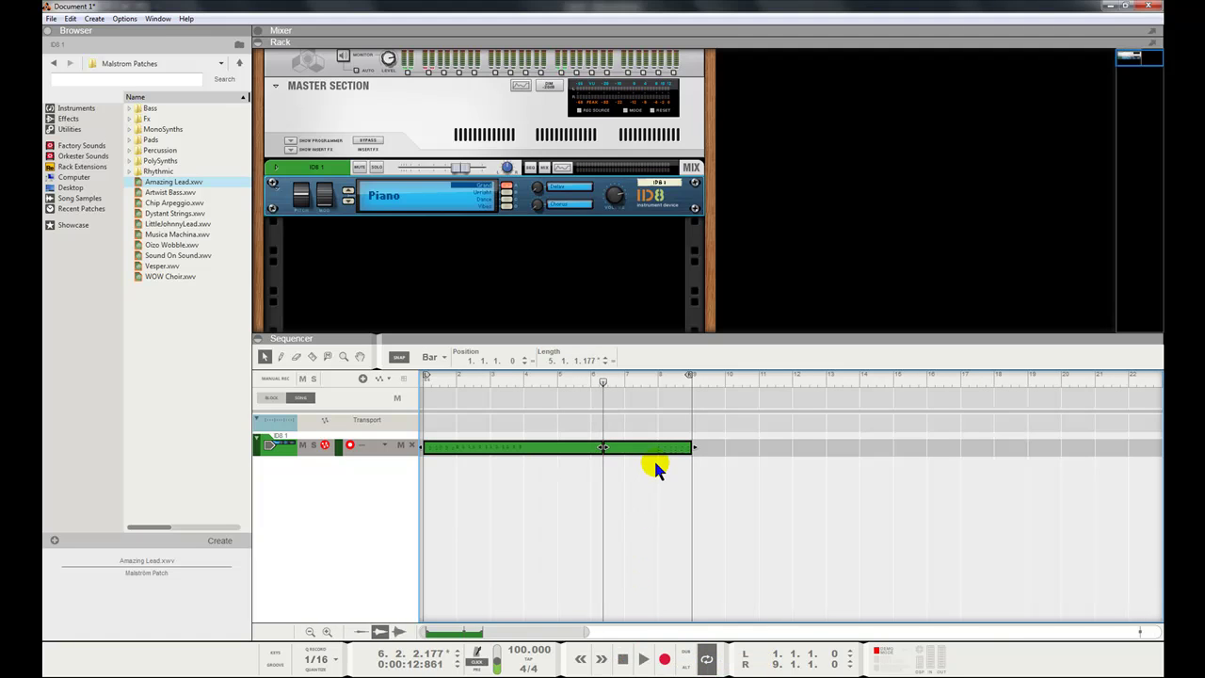
# Razor the piano take, erase the unwanted sections, and slide the remaining pieces to bar 1
pyautogui.press('r')
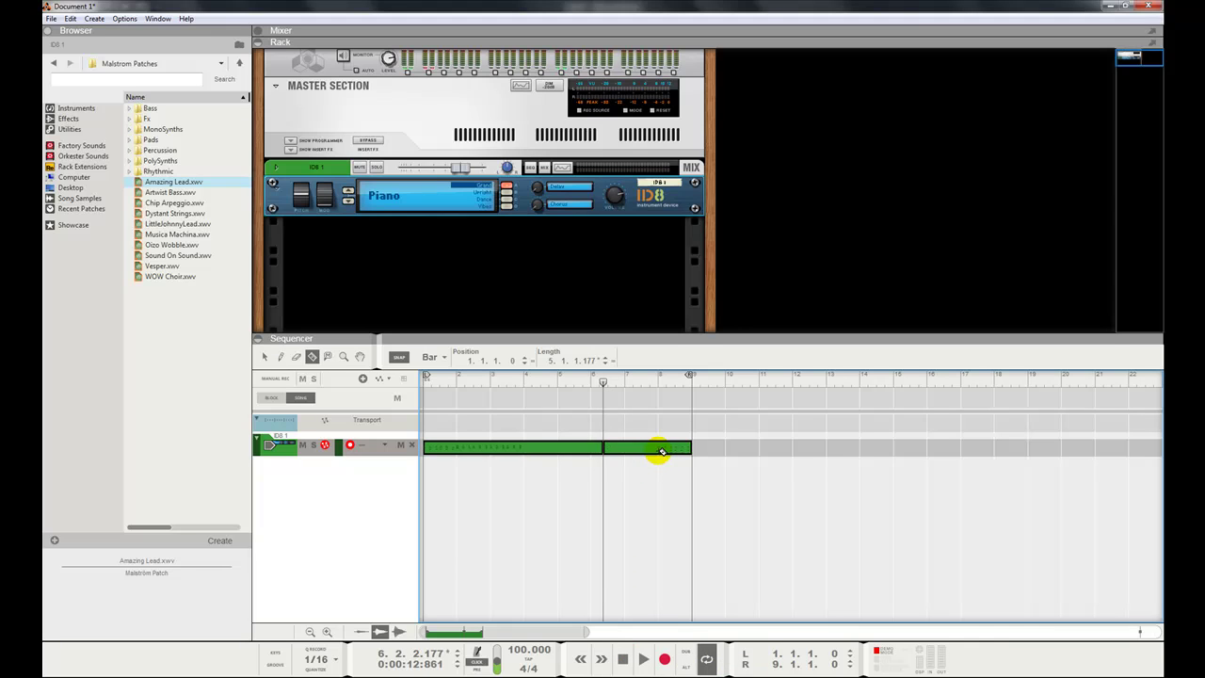
pyautogui.click(661, 451)
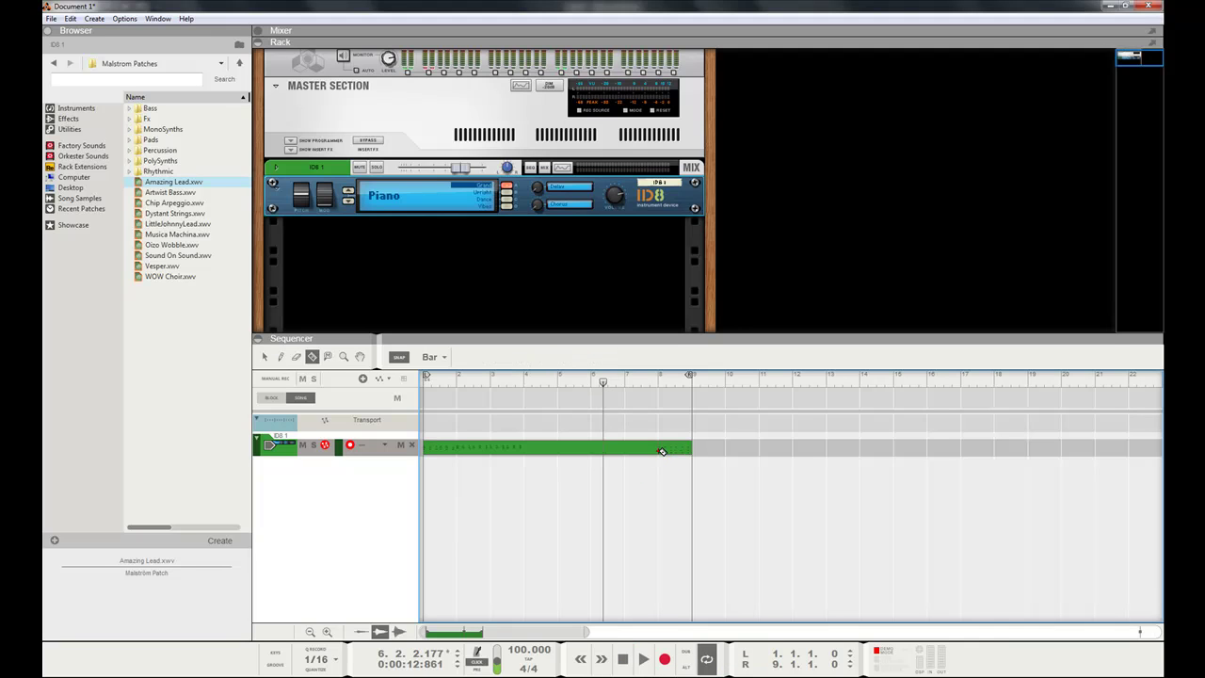
pyautogui.click(542, 446)
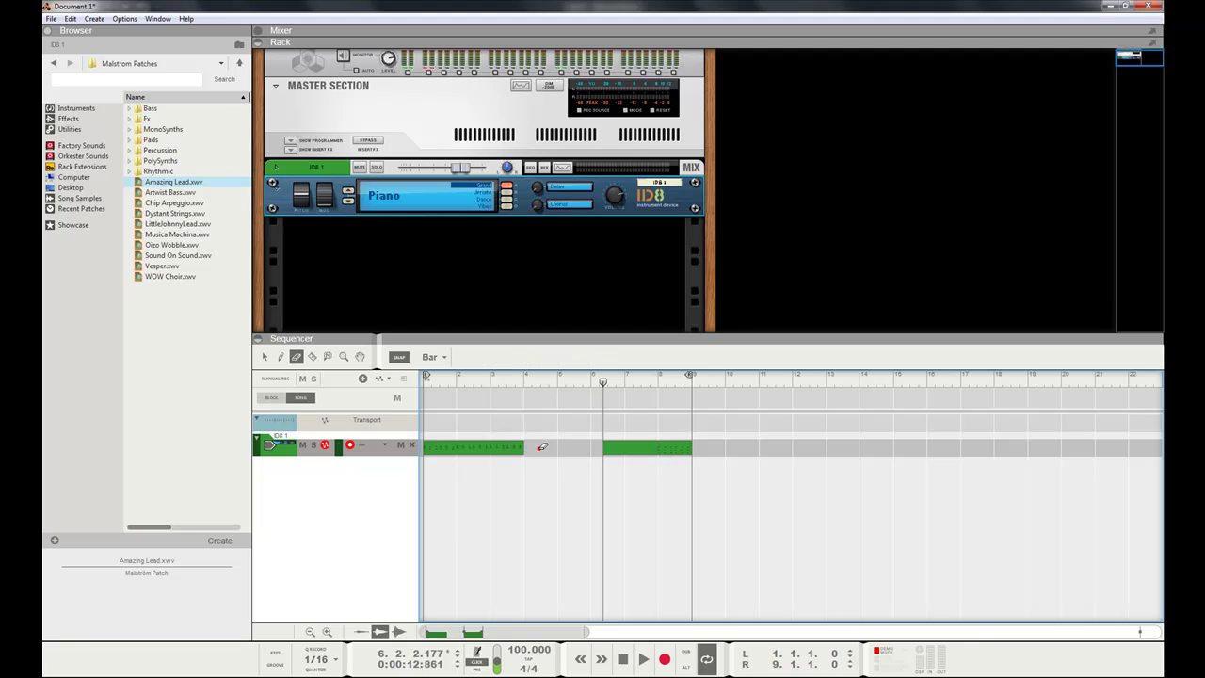
pyautogui.click(617, 458)
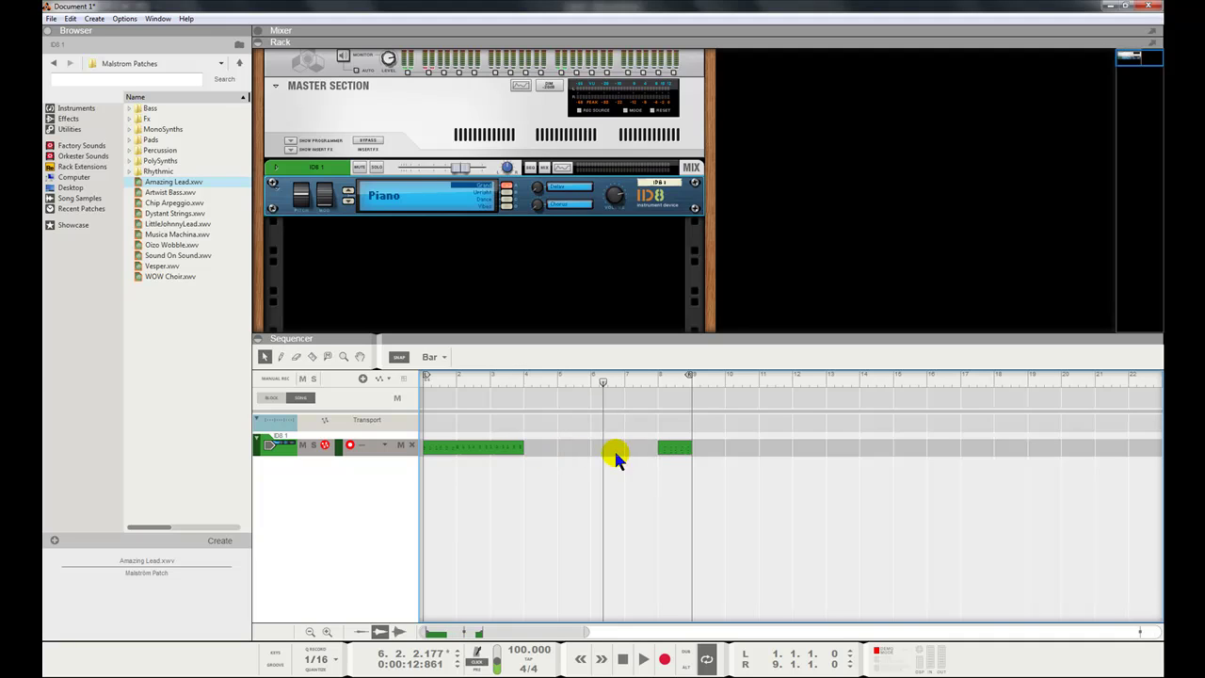
pyautogui.moveTo(458, 446); pyautogui.dragTo(489, 449)
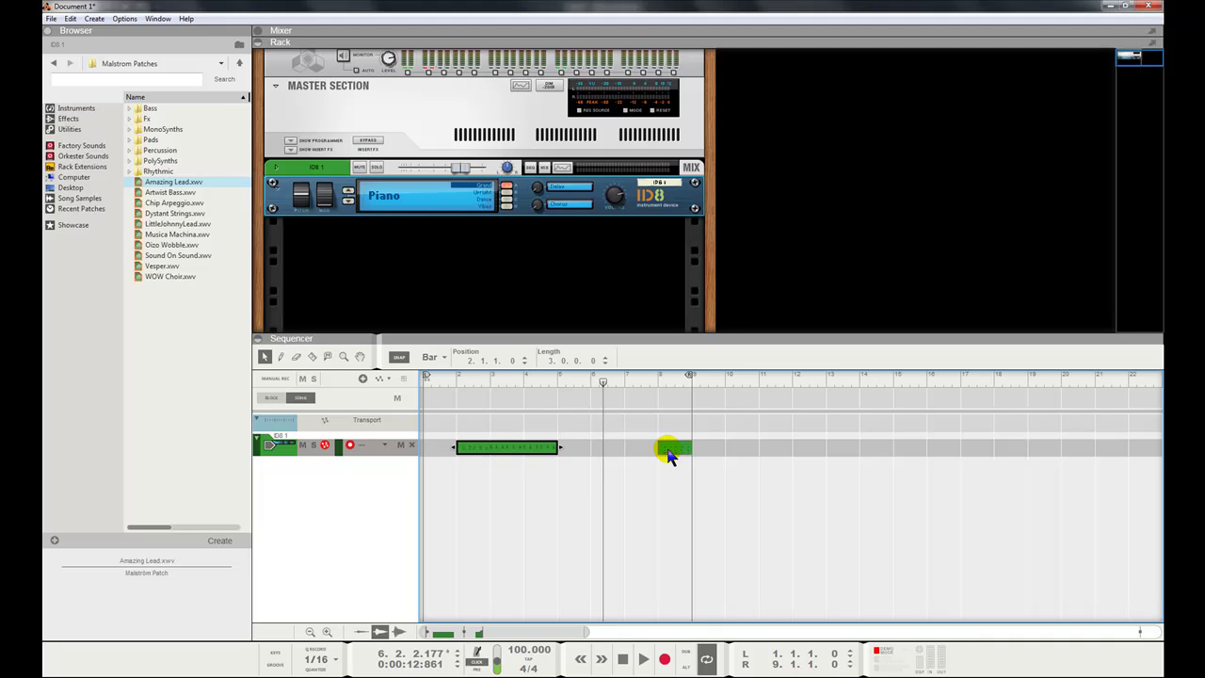
pyautogui.moveTo(667, 449); pyautogui.dragTo(459, 459)
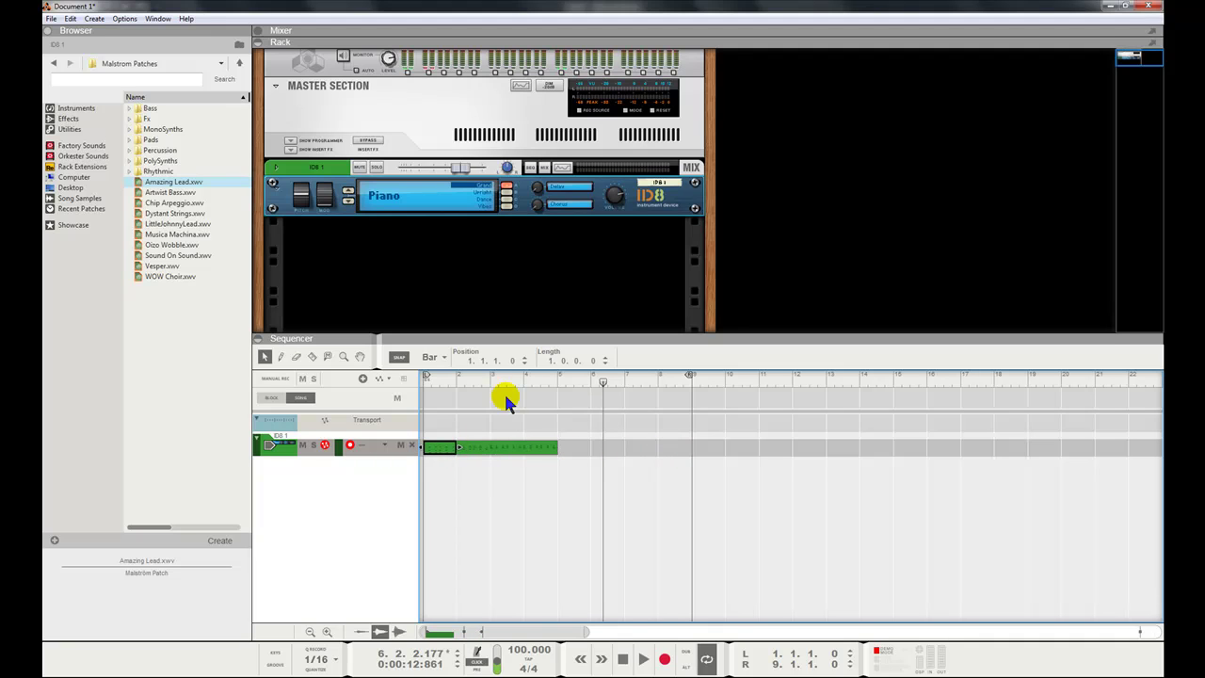
# Join both pieces into one clip and set the loop to its bars 1 to 5
pyautogui.rightClick(462, 449)
pyautogui.click(442, 448)
pyautogui.rightClick(444, 449)
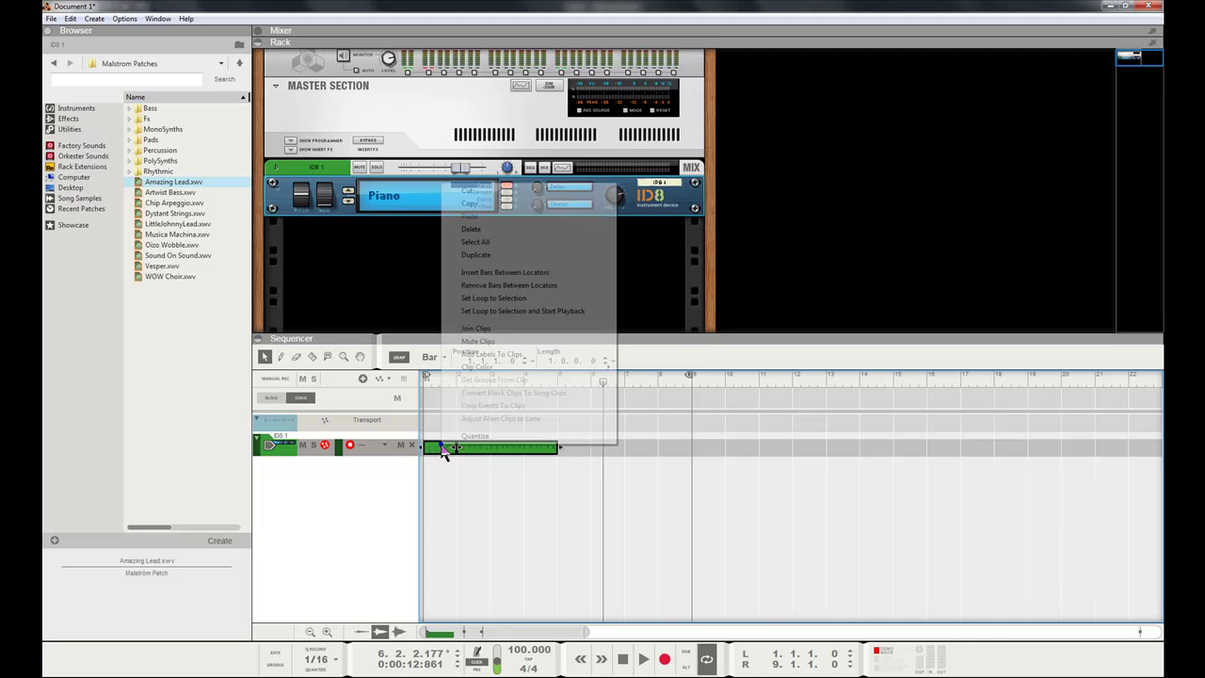
pyautogui.click(484, 336)
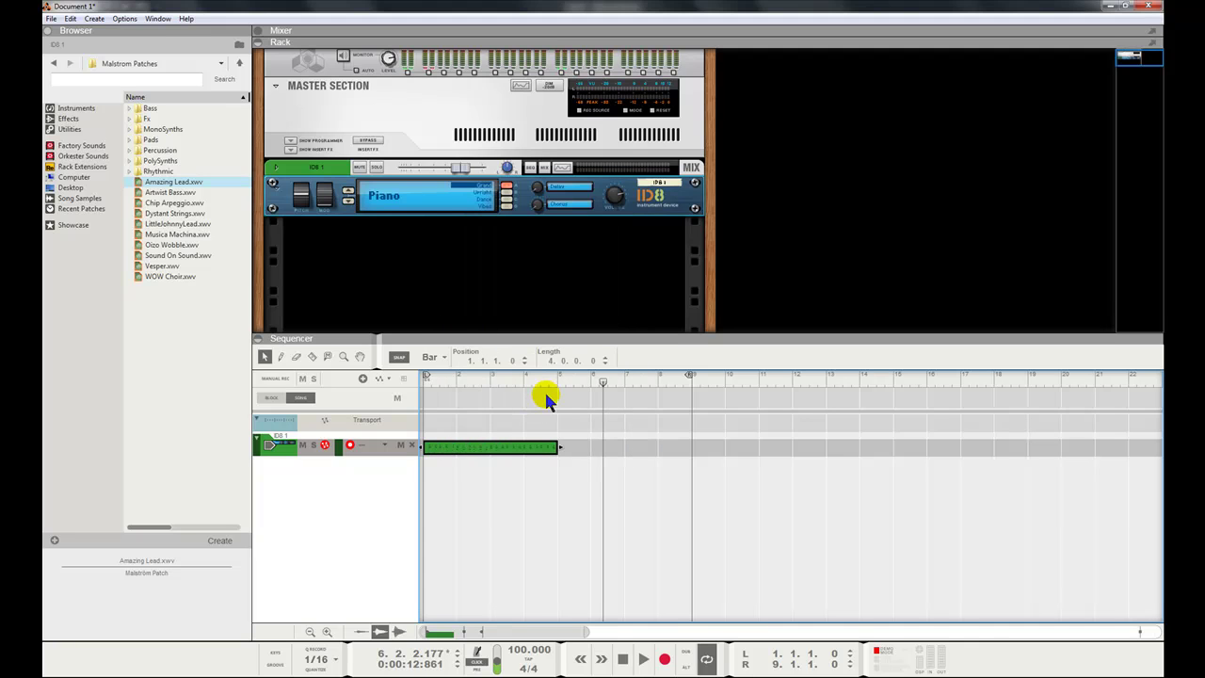
pyautogui.rightClick(499, 450)
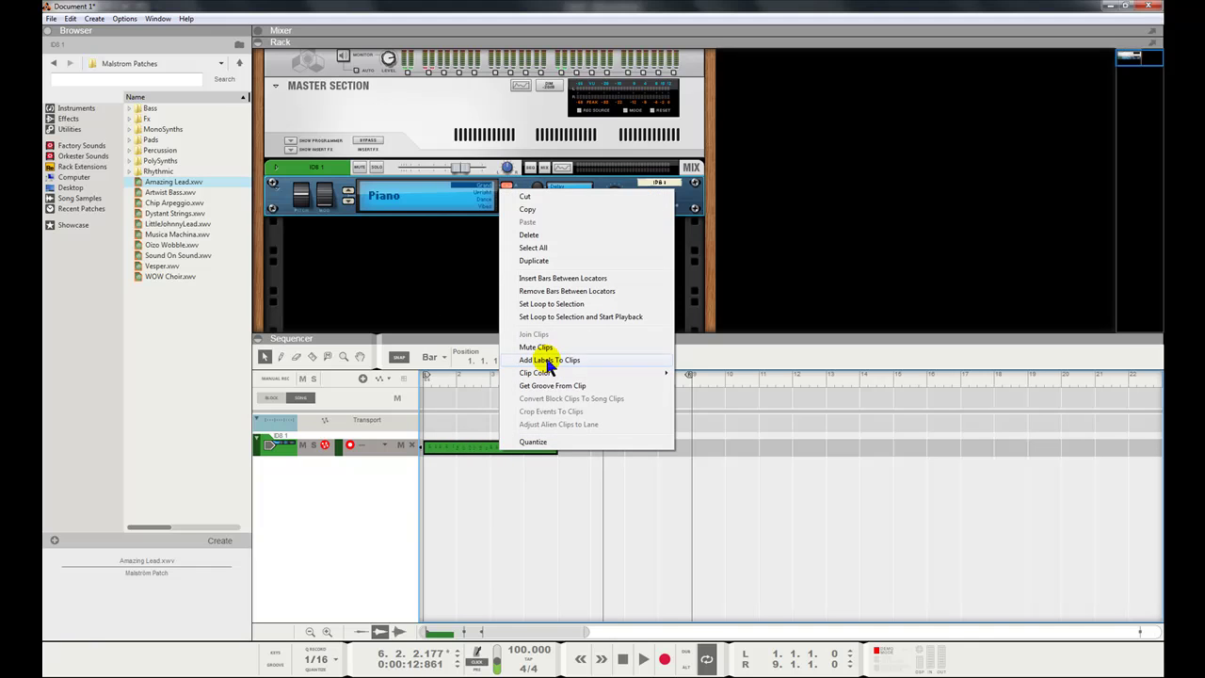
pyautogui.click(540, 441)
pyautogui.rightClick(541, 443)
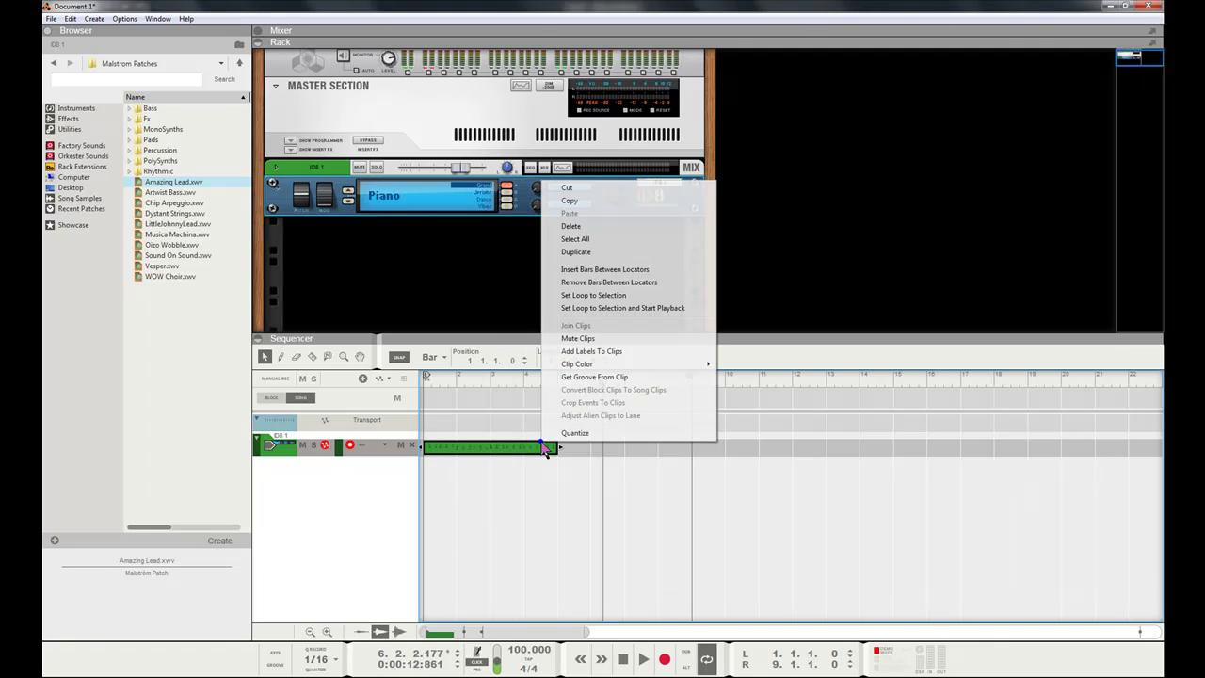
pyautogui.click(578, 298)
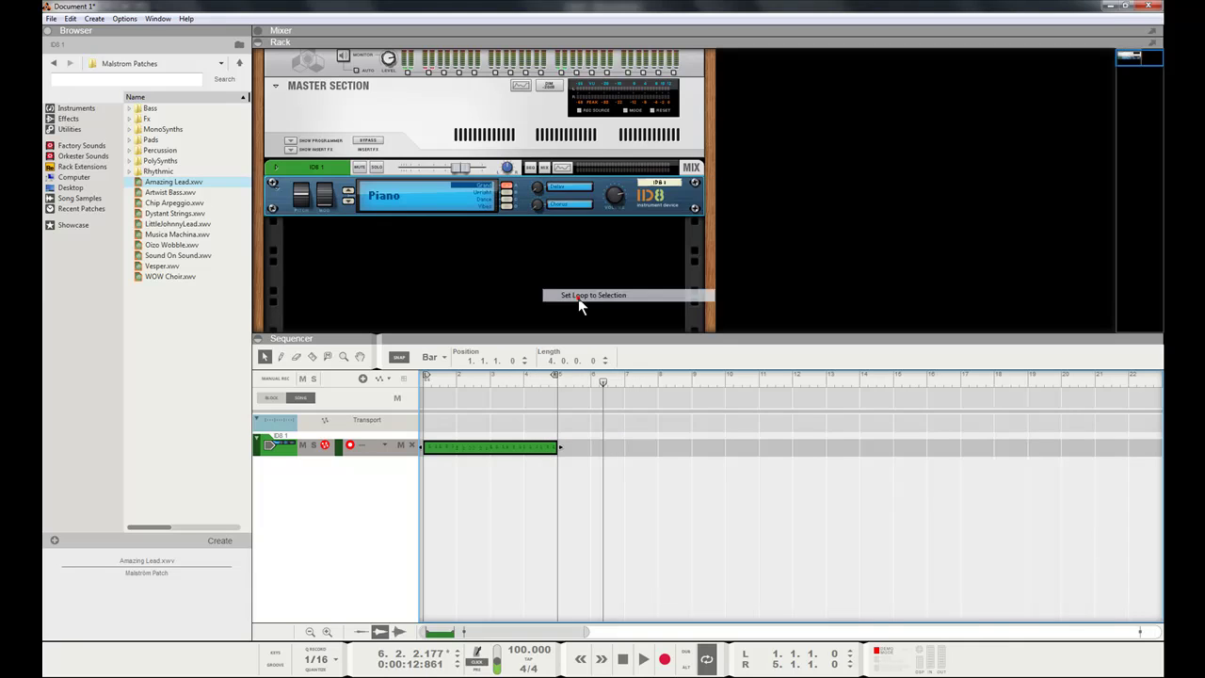
# Open the piano clip, play and stop the loop, then close the Tool Window with F8
pyautogui.doubleClick(489, 448)
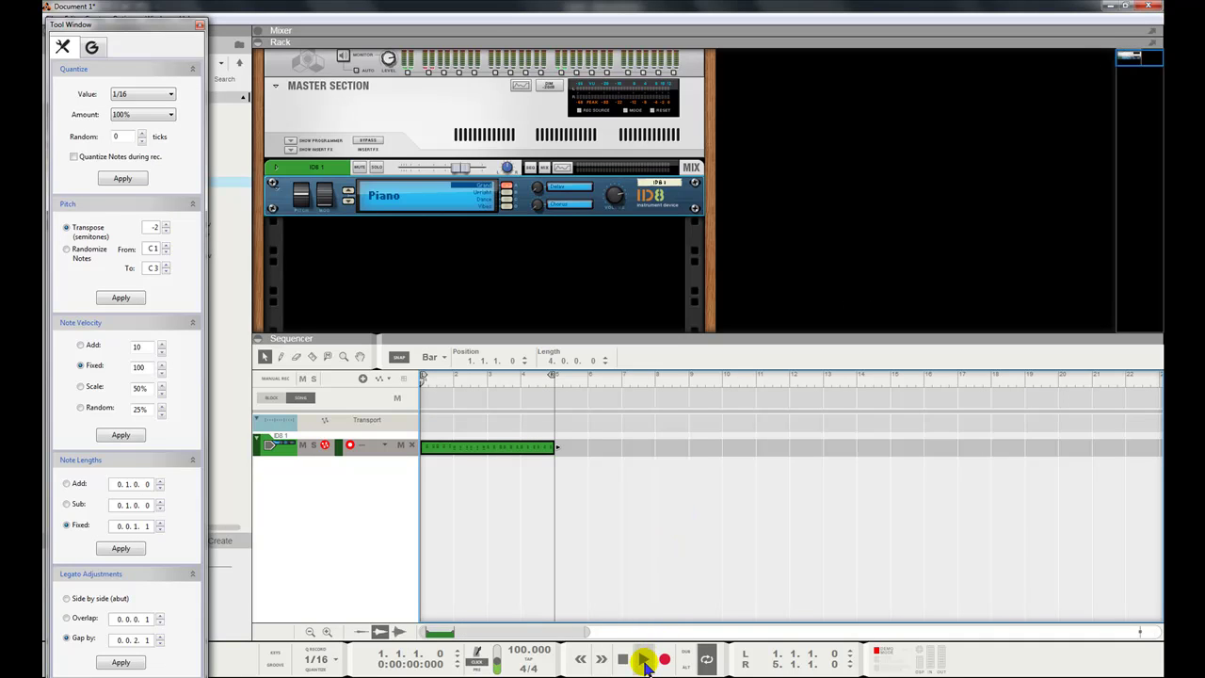
pyautogui.click(645, 661)
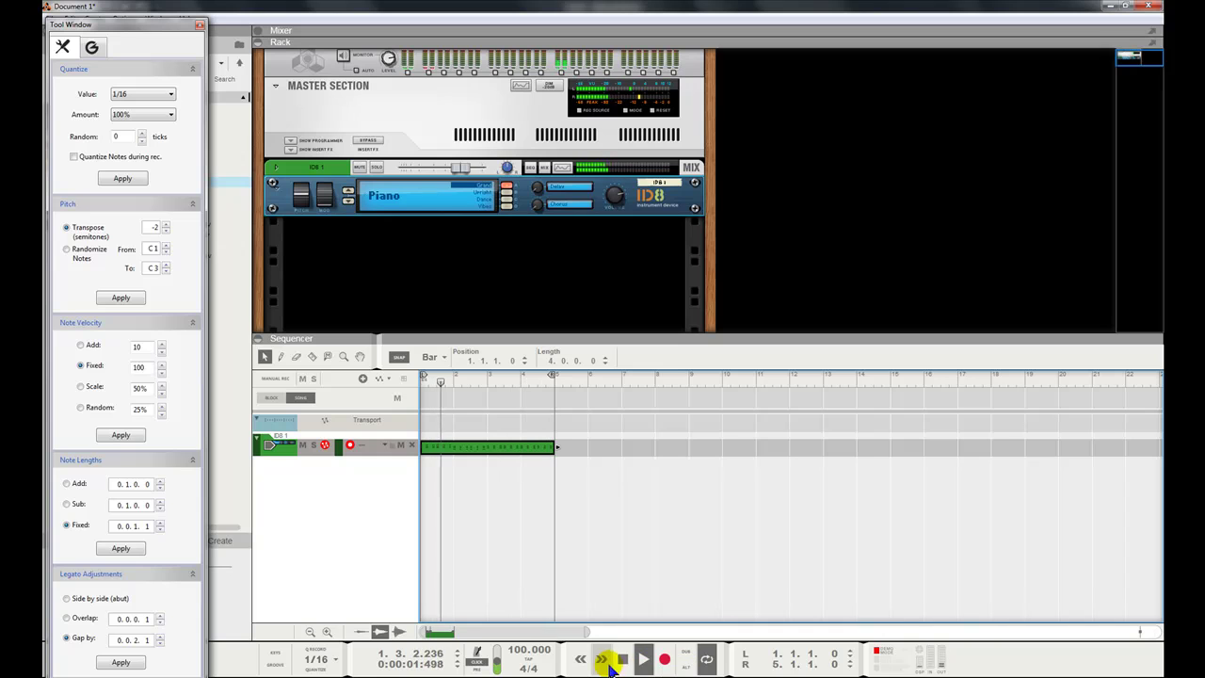
pyautogui.click(624, 659)
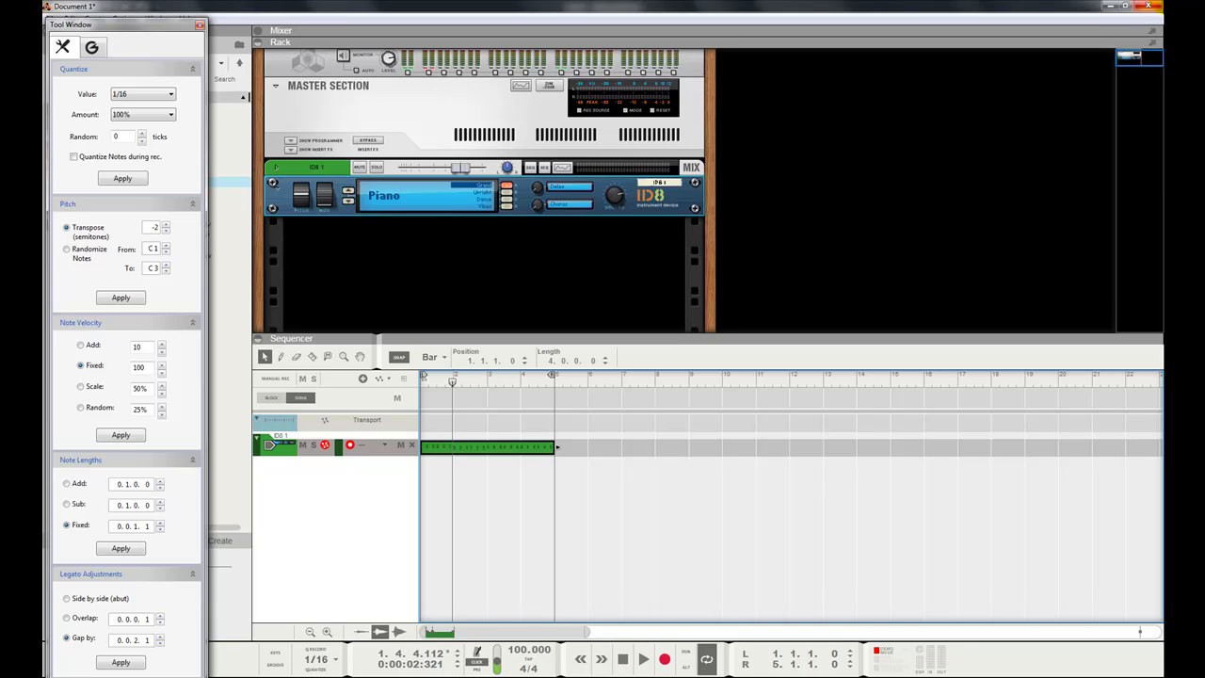
pyautogui.press('F8')
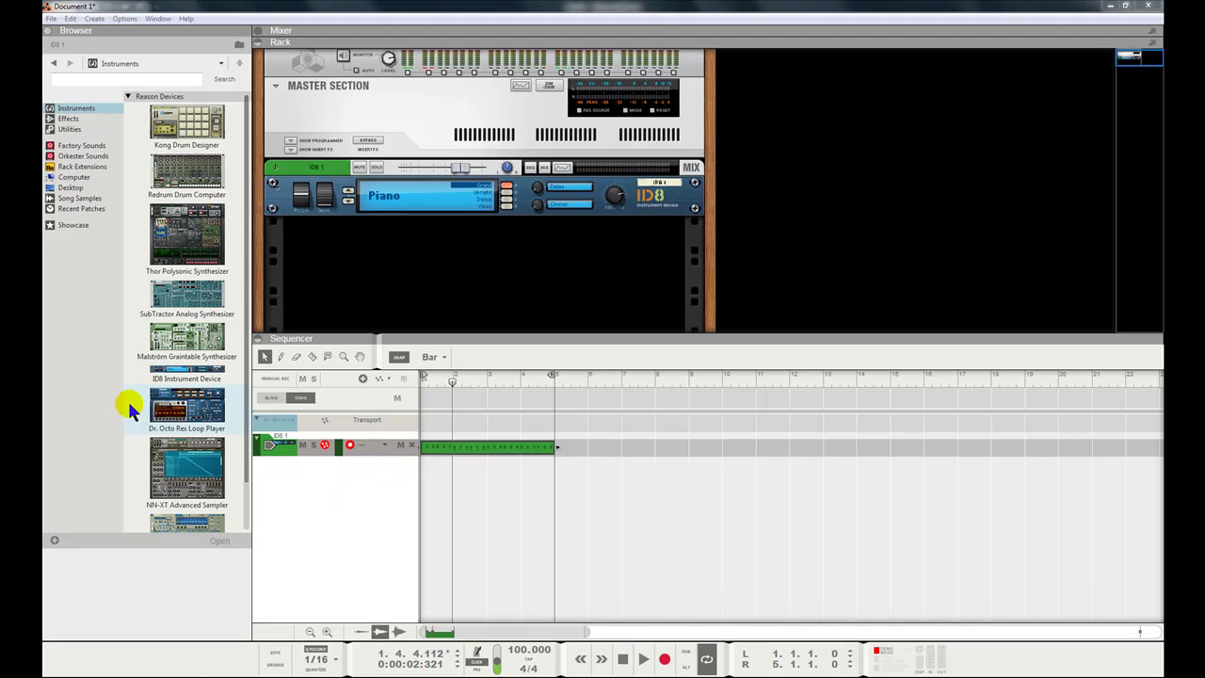
# Add a second ID8 instrument device to the rack
pyautogui.click(70, 111)
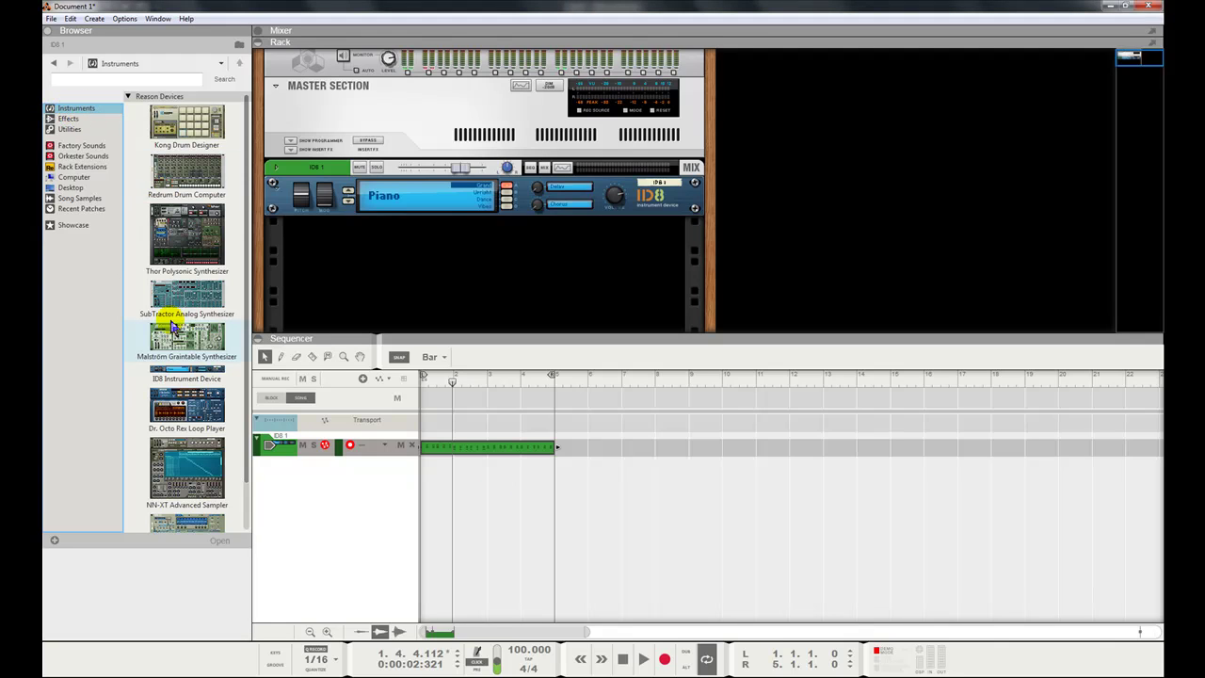
pyautogui.click(165, 378)
pyautogui.moveTo(174, 378); pyautogui.dragTo(417, 290)
# Set the ID8 2 sound category to Strings and return to bar 1
pyautogui.click(405, 255)
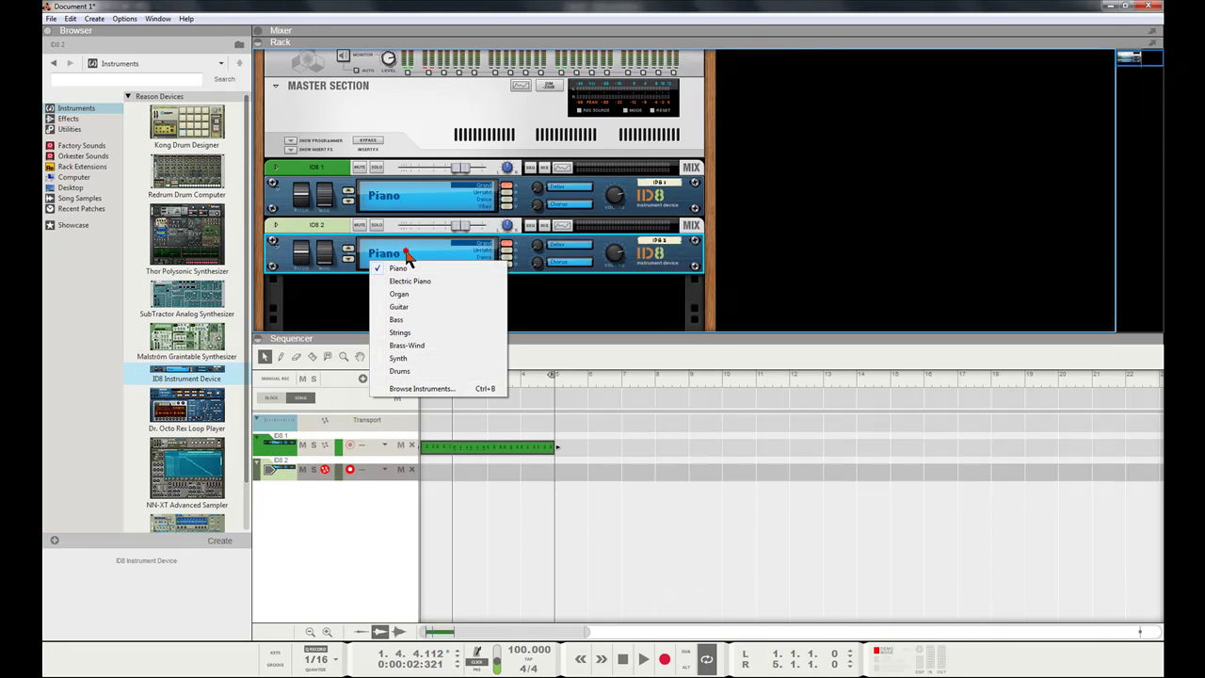
pyautogui.click(400, 332)
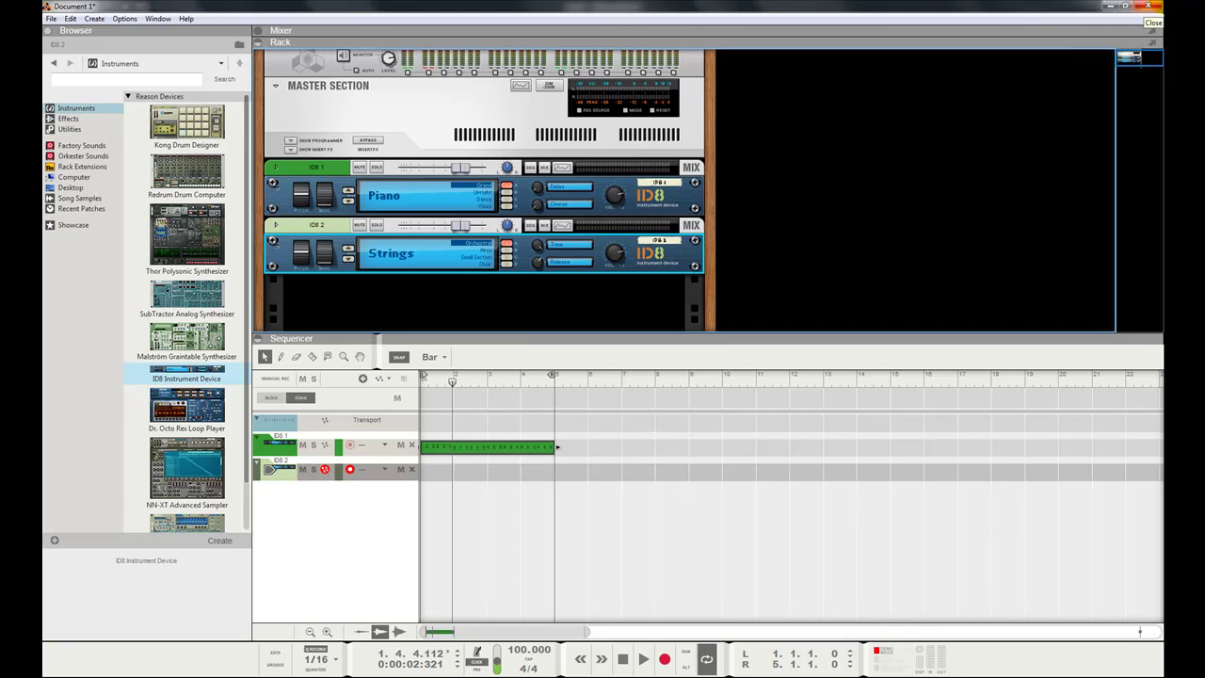
pyautogui.press('Return')
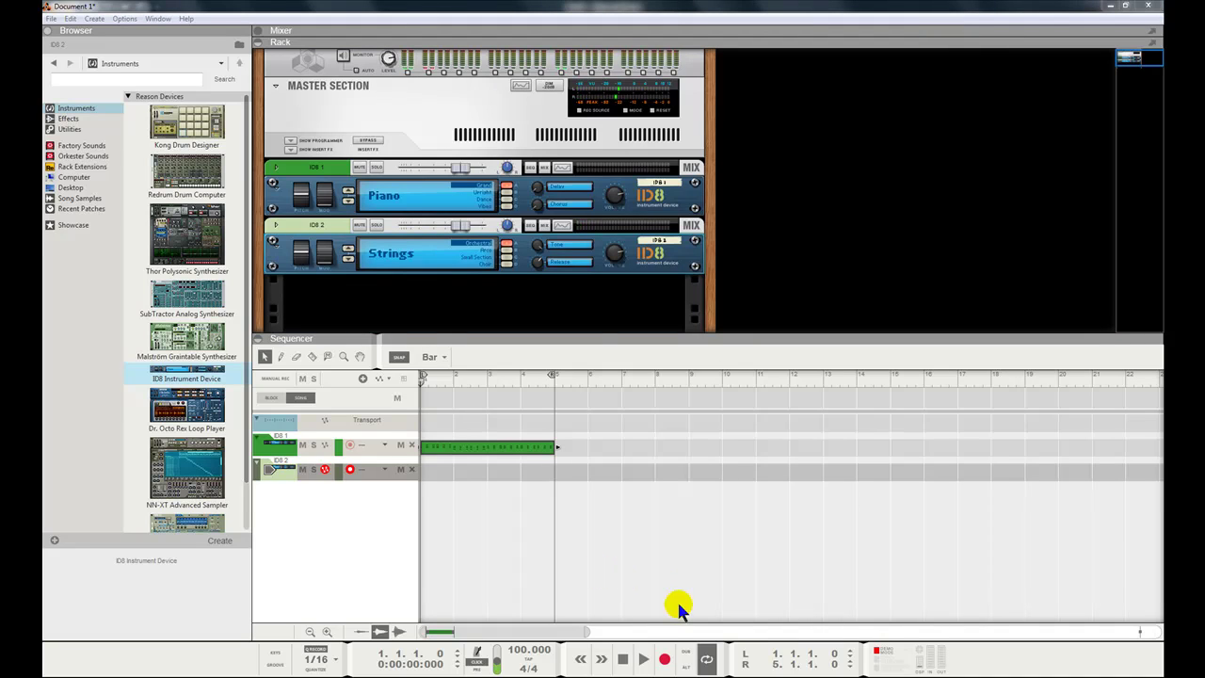
# Record a Strings part on ID8 2 across bars 1–5, then stop and return to bar 1
pyautogui.click(664, 657)
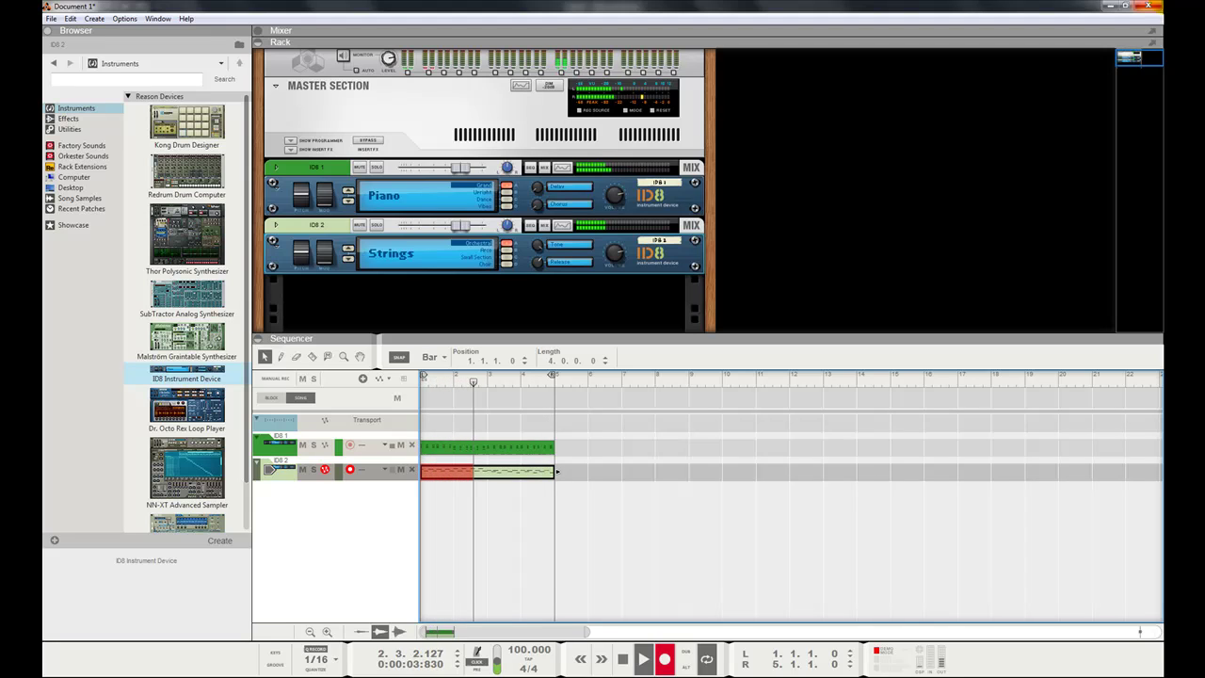
pyautogui.press('space')
pyautogui.press('KP_0')
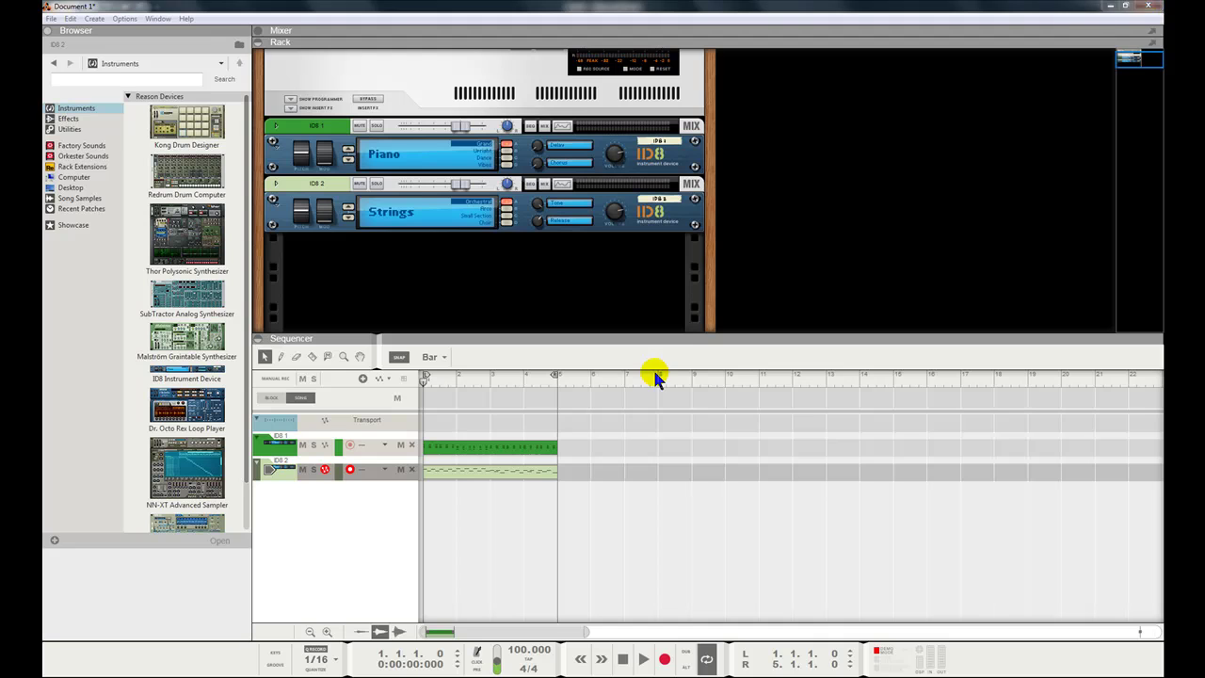
# Add a Dr. Octo Rex Loop Player to the rack below the Strings device
pyautogui.click(486, 471)
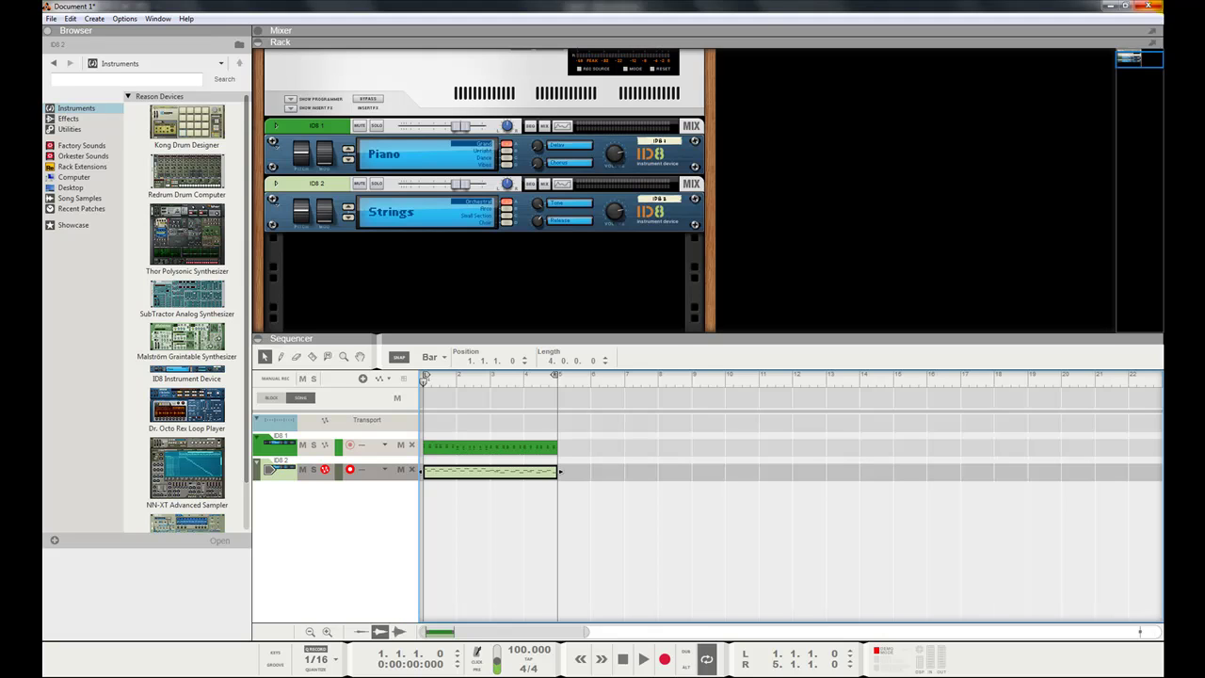
pyautogui.press('Escape')
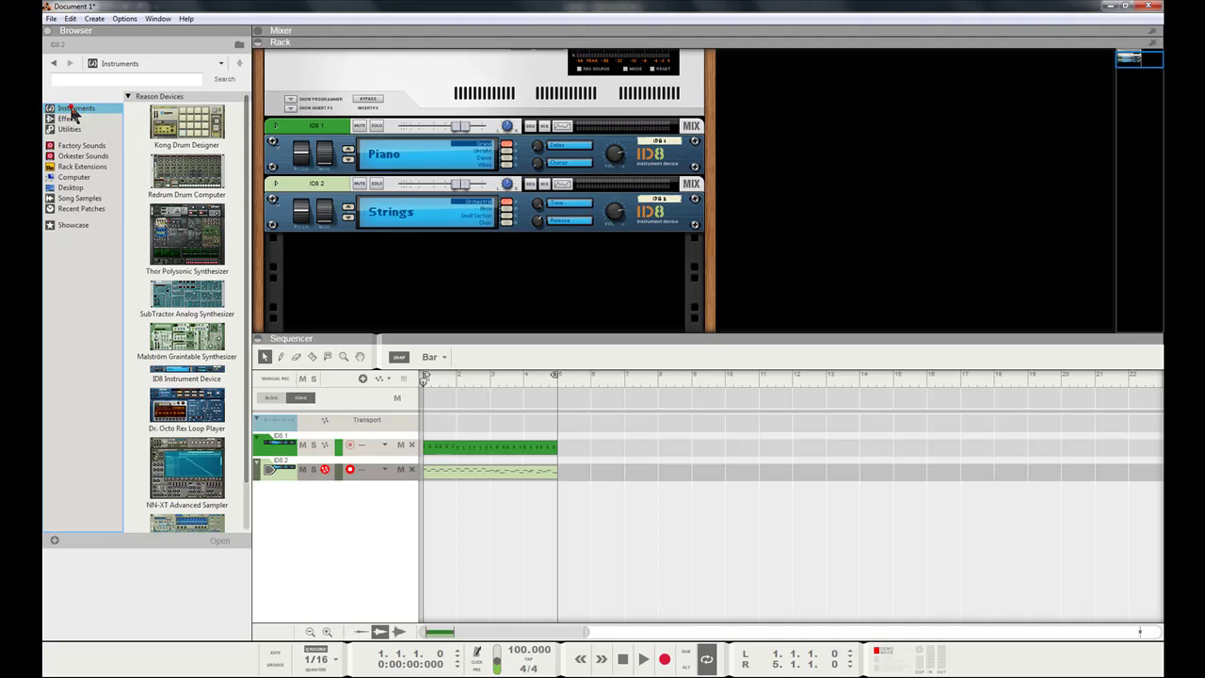
pyautogui.click(182, 441)
pyautogui.moveTo(172, 425); pyautogui.dragTo(371, 278)
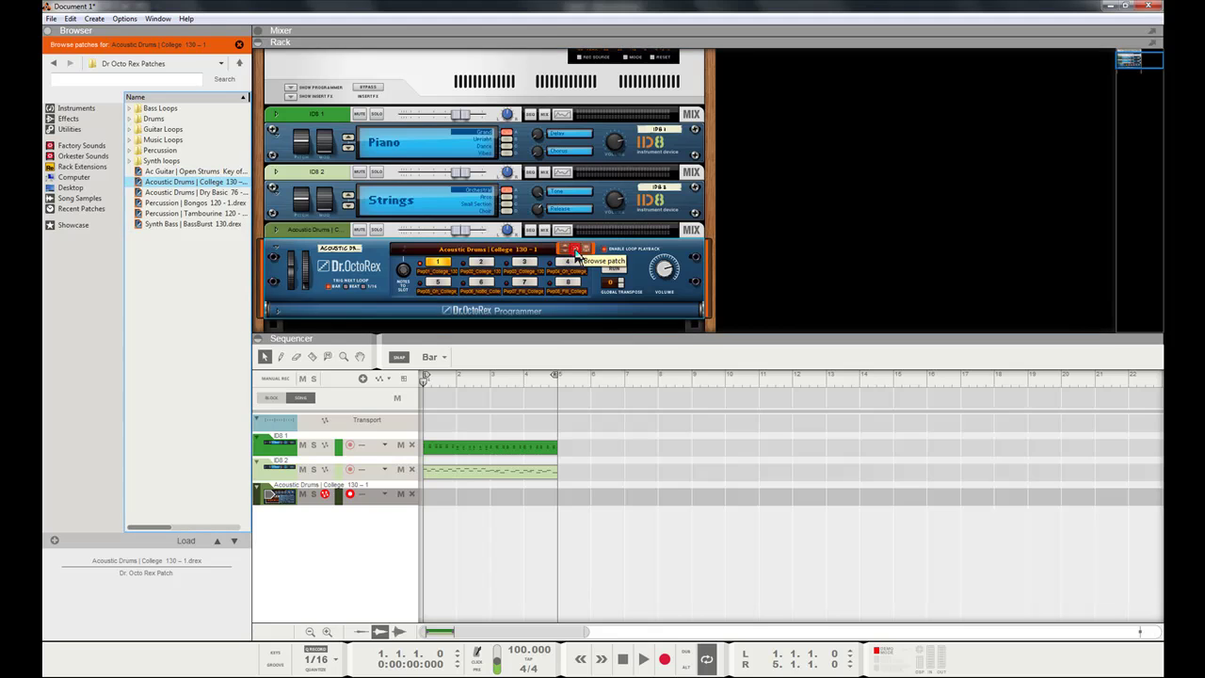
# Load the Drums > Acoustic Drums patch Rock 105 - 2 into Dr. Octo Rex and run it
pyautogui.doubleClick(154, 119)
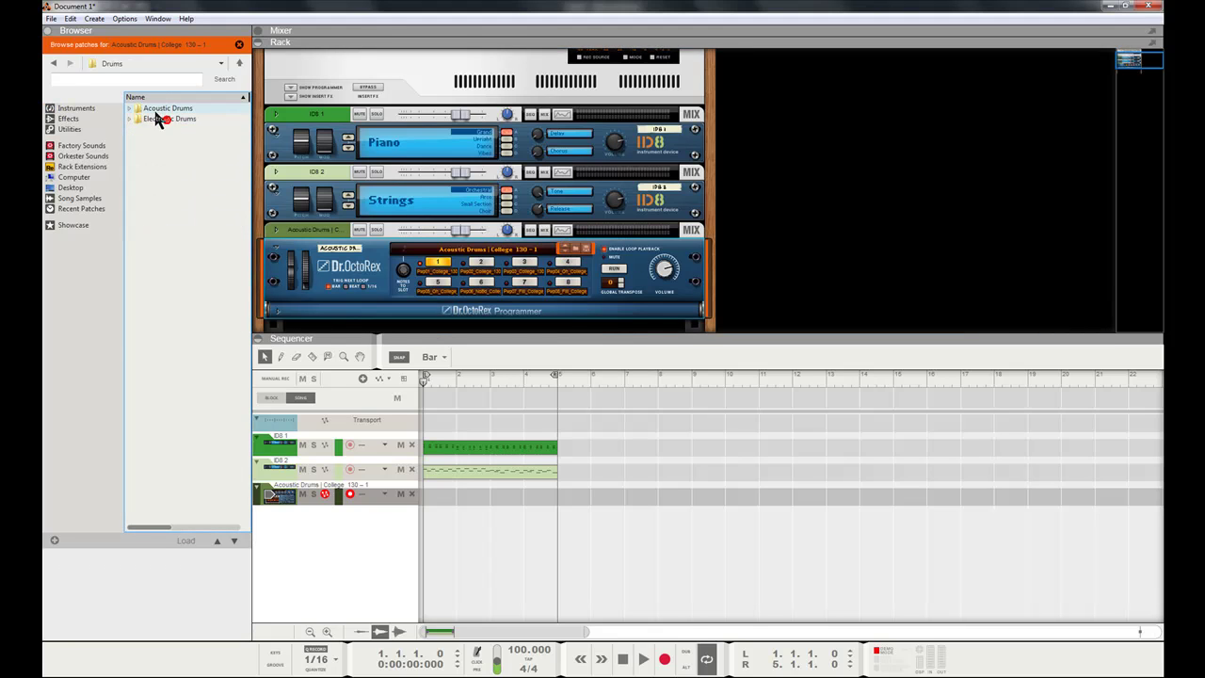
pyautogui.doubleClick(156, 109)
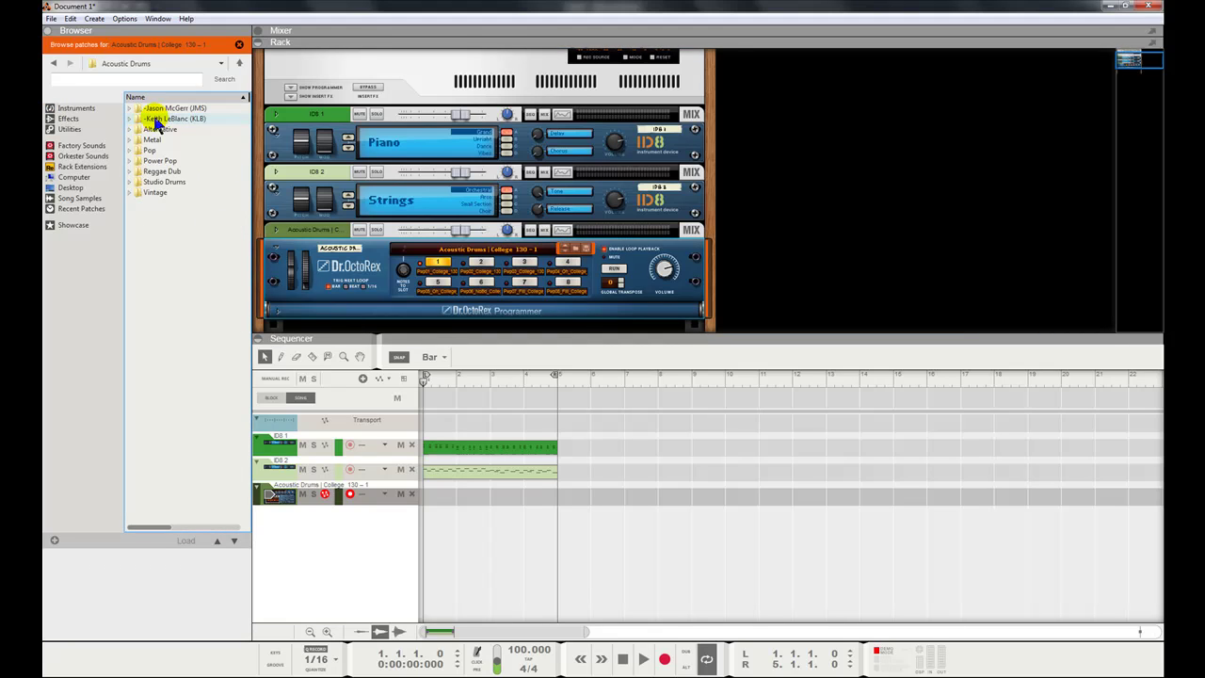
pyautogui.doubleClick(156, 110)
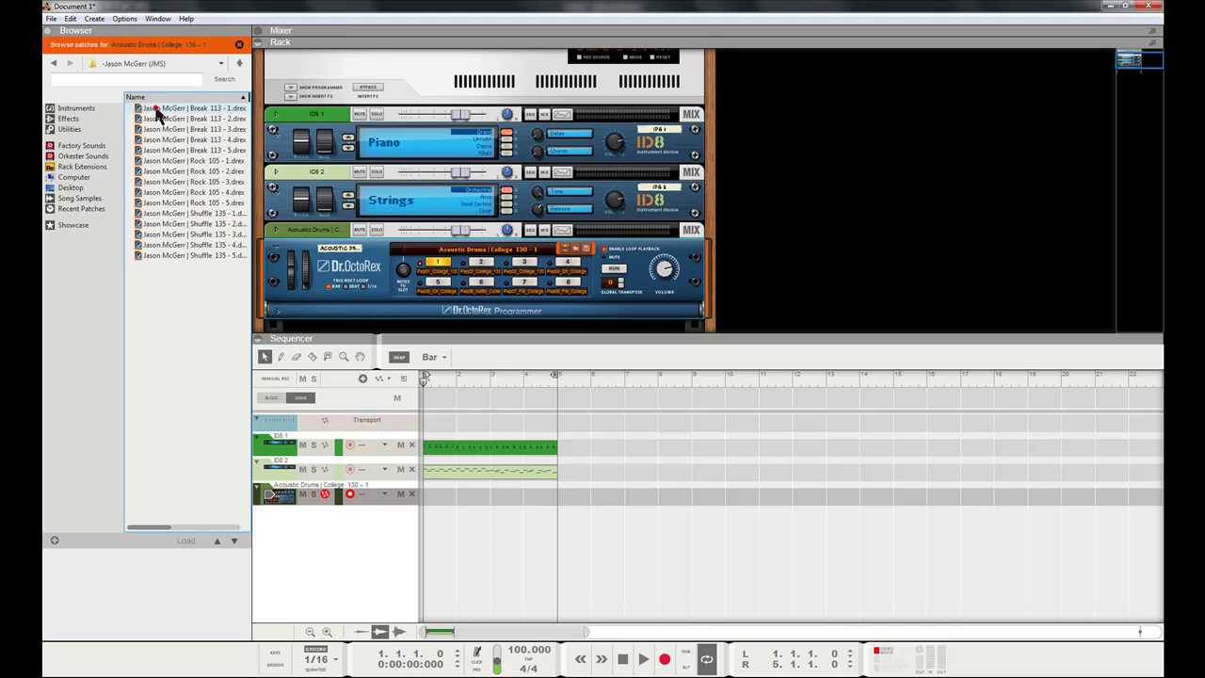
pyautogui.click(193, 173)
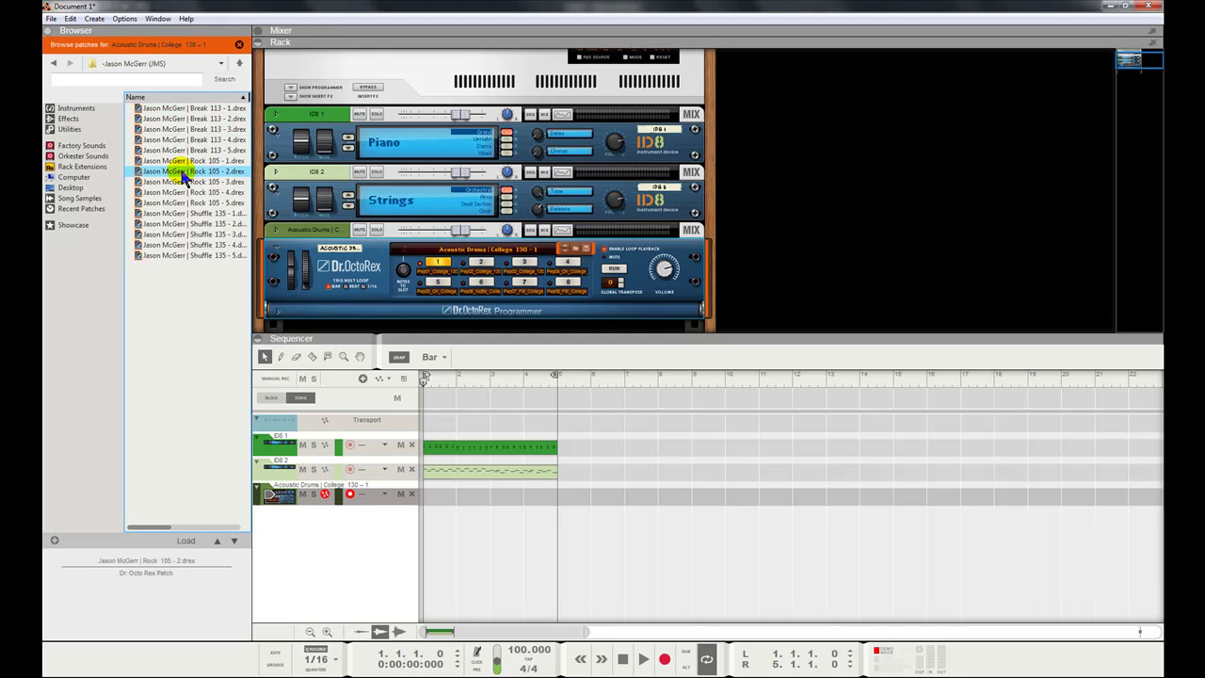
pyautogui.doubleClick(187, 175)
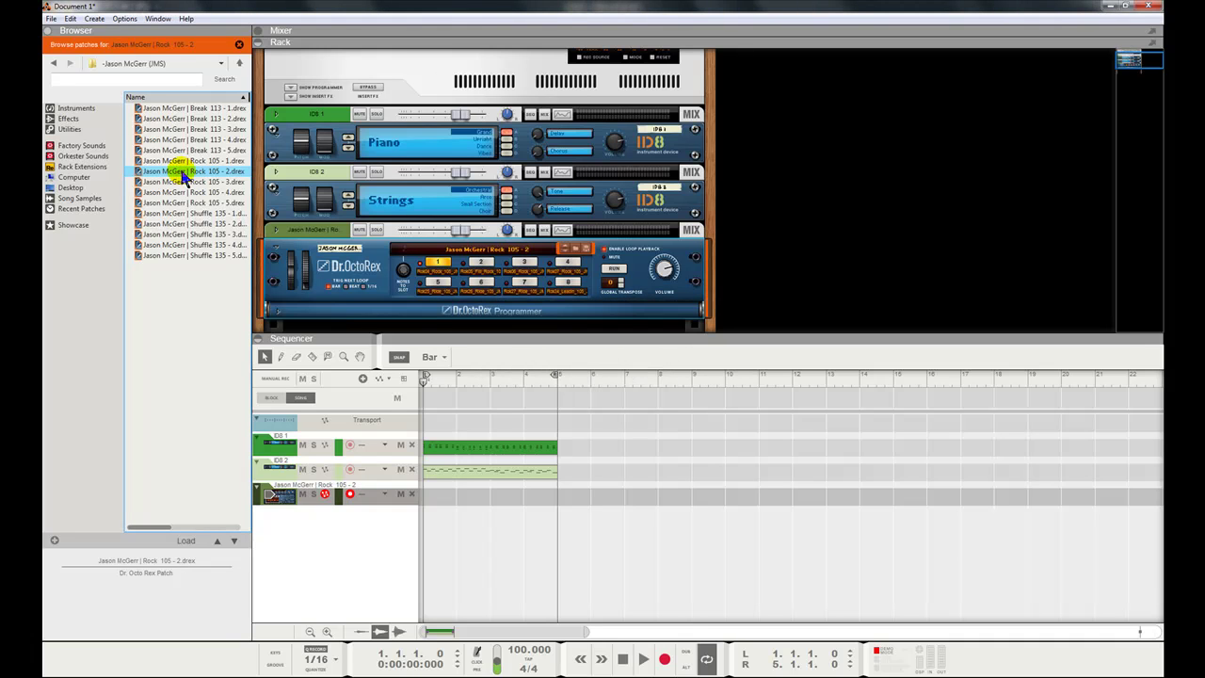
pyautogui.moveTo(185, 179); pyautogui.dragTo(516, 279)
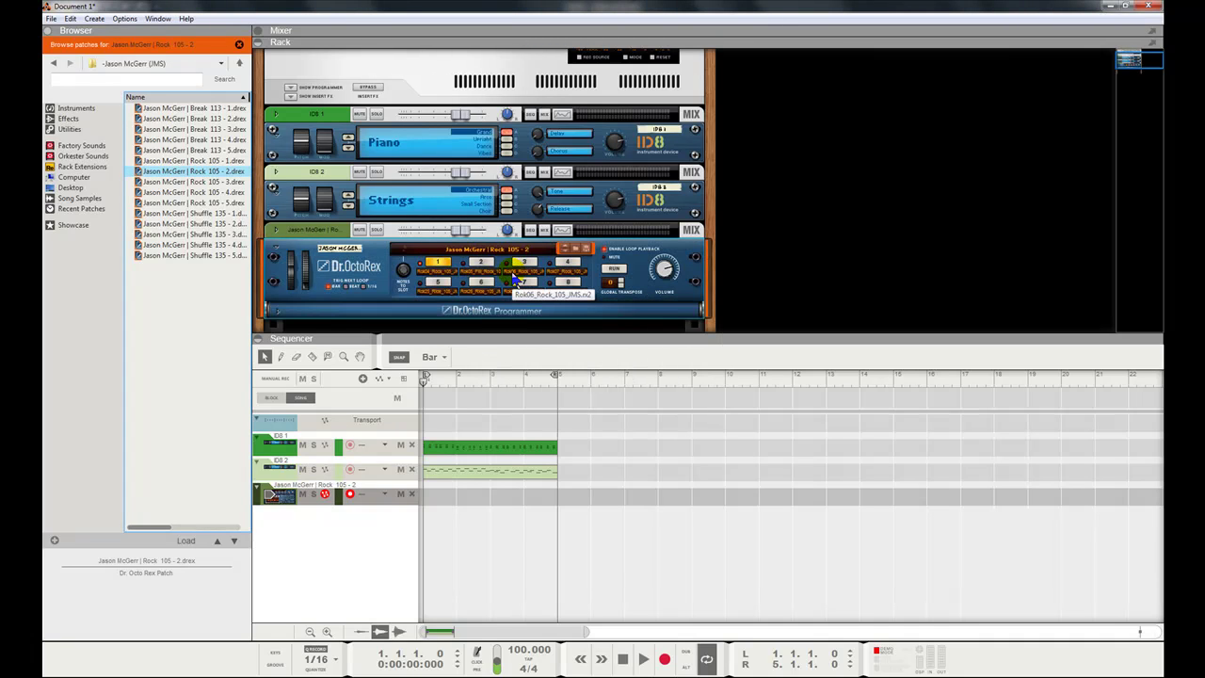
pyautogui.click(612, 270)
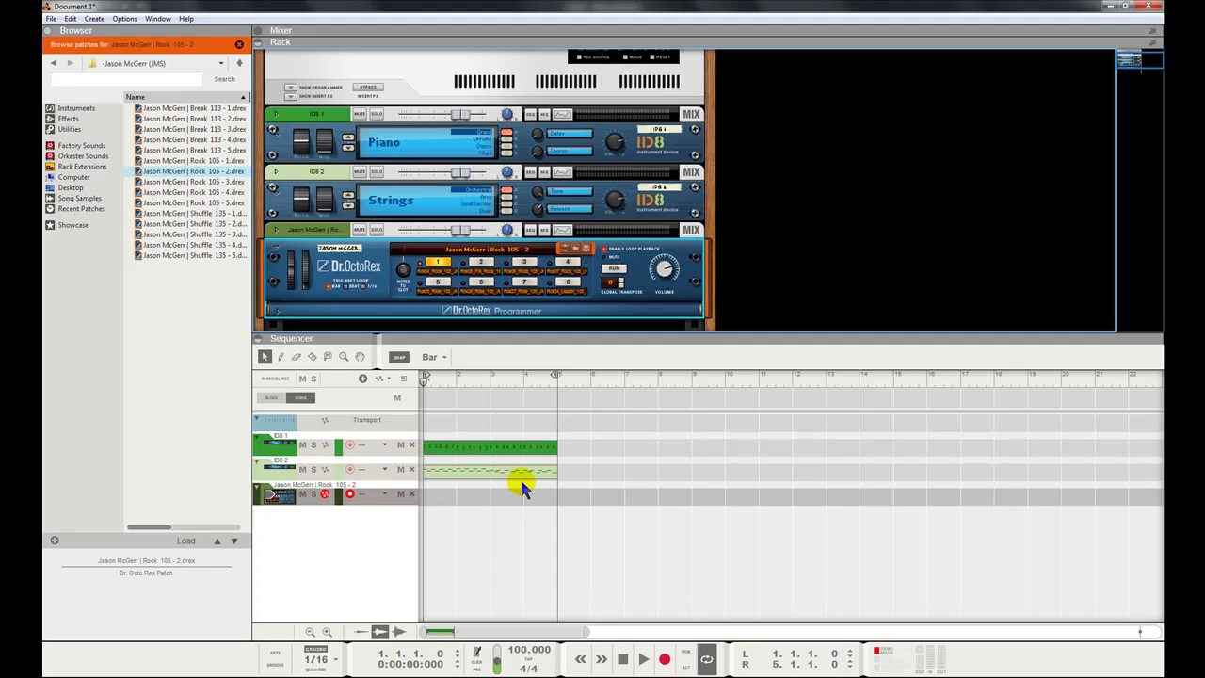
# Copy the Rock 105 - 2 loop onto its track at bars 1–5 and play all three tracks
pyautogui.rightClick(343, 270)
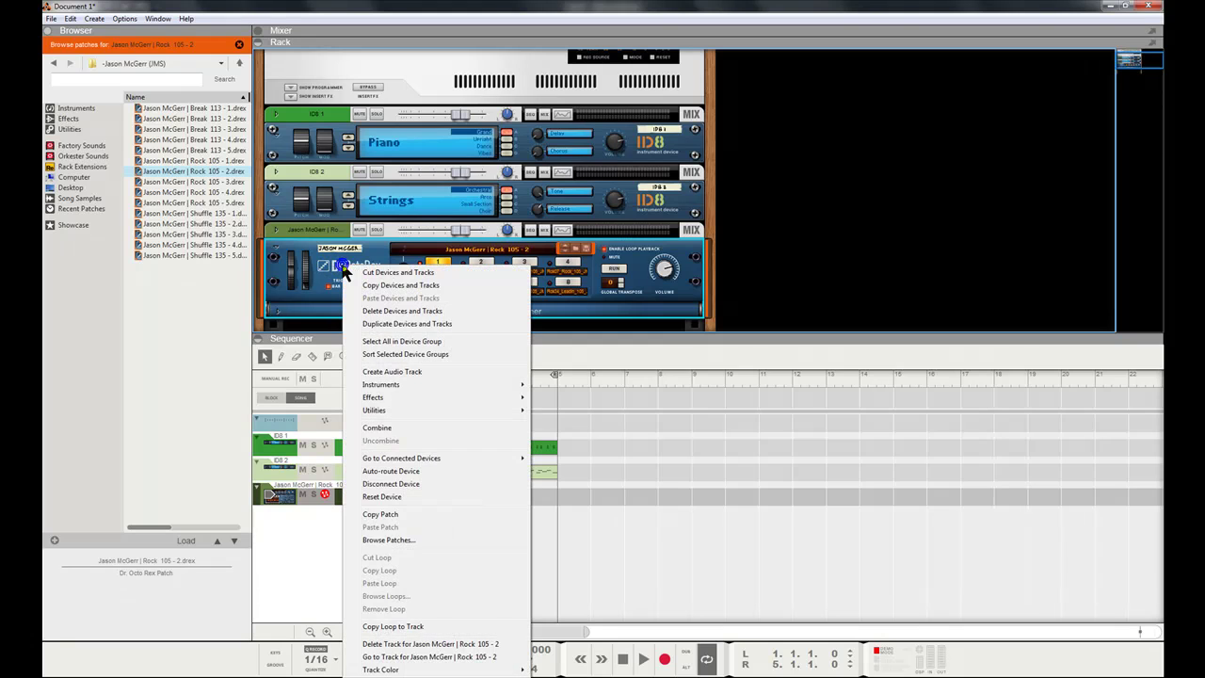
pyautogui.click(394, 627)
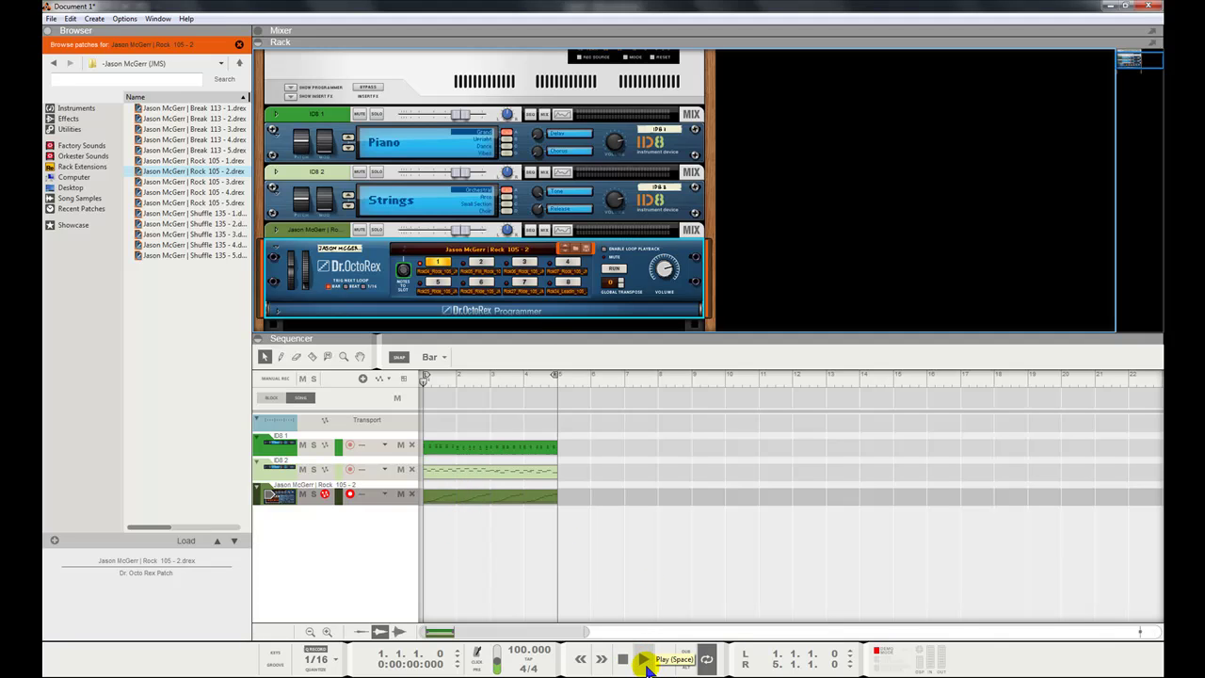
pyautogui.click(644, 661)
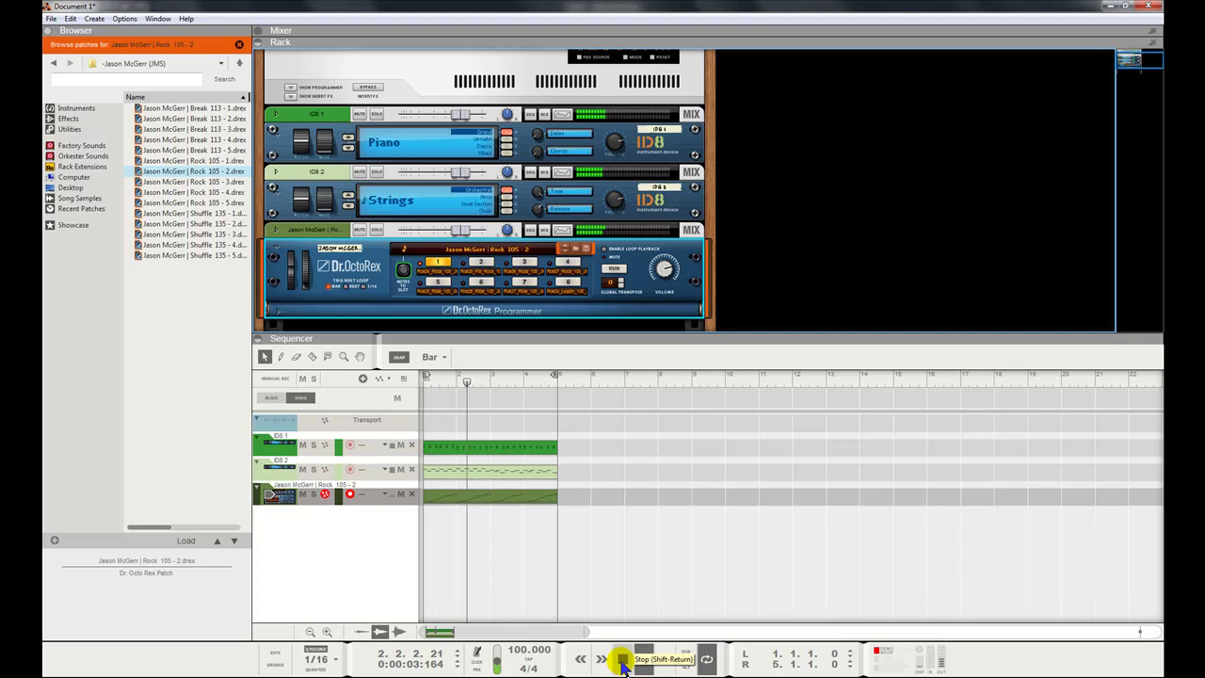
pyautogui.click(621, 659)
pyautogui.click(621, 659)
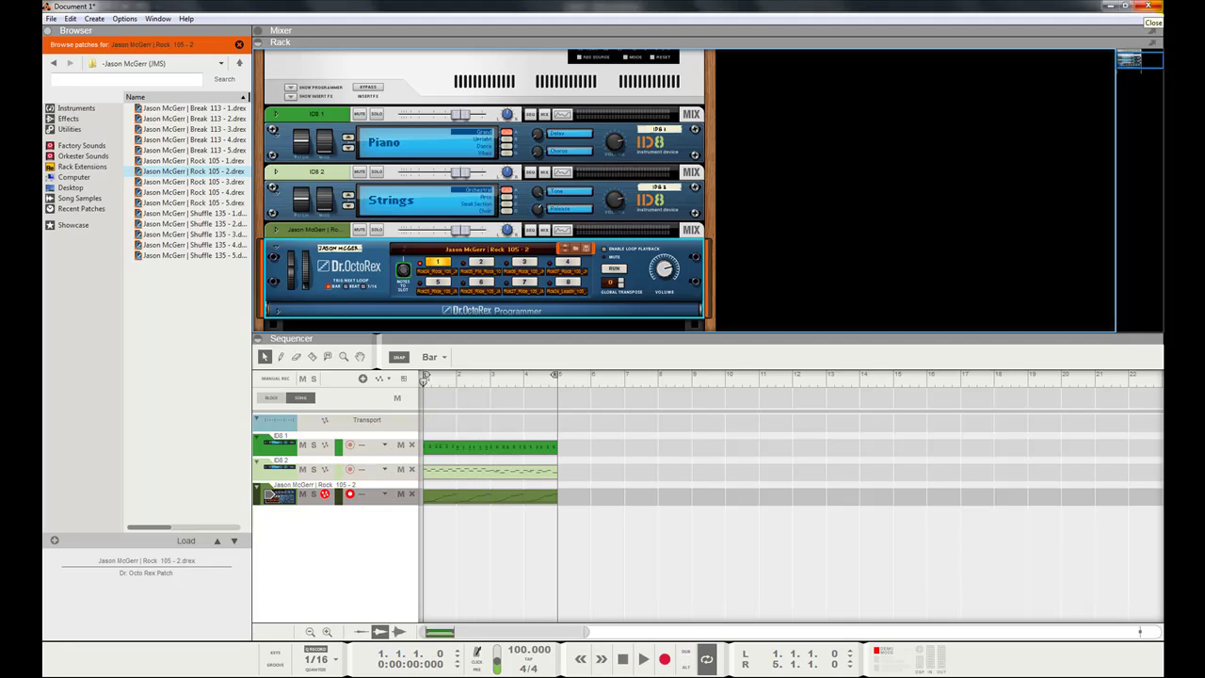
# Select the piano, strings and drum clips in bars 1–5 and duplicate them four times
pyautogui.press('Up')
pyautogui.press('Up')
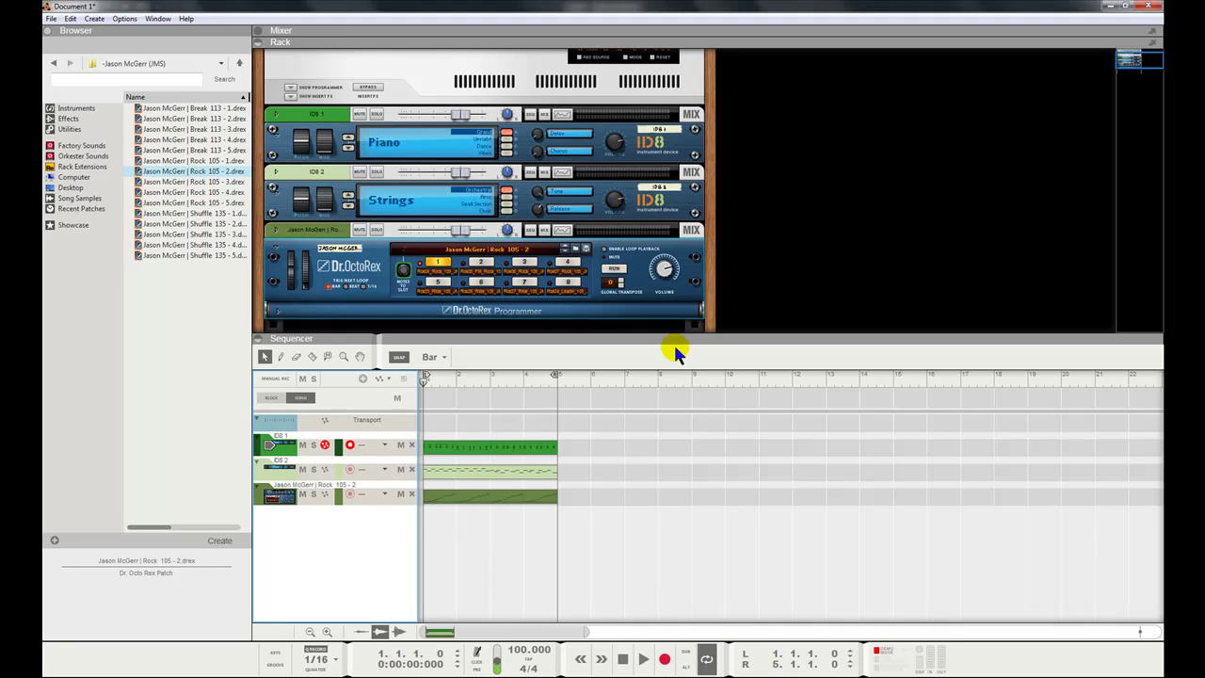
pyautogui.moveTo(436, 431); pyautogui.dragTo(601, 528)
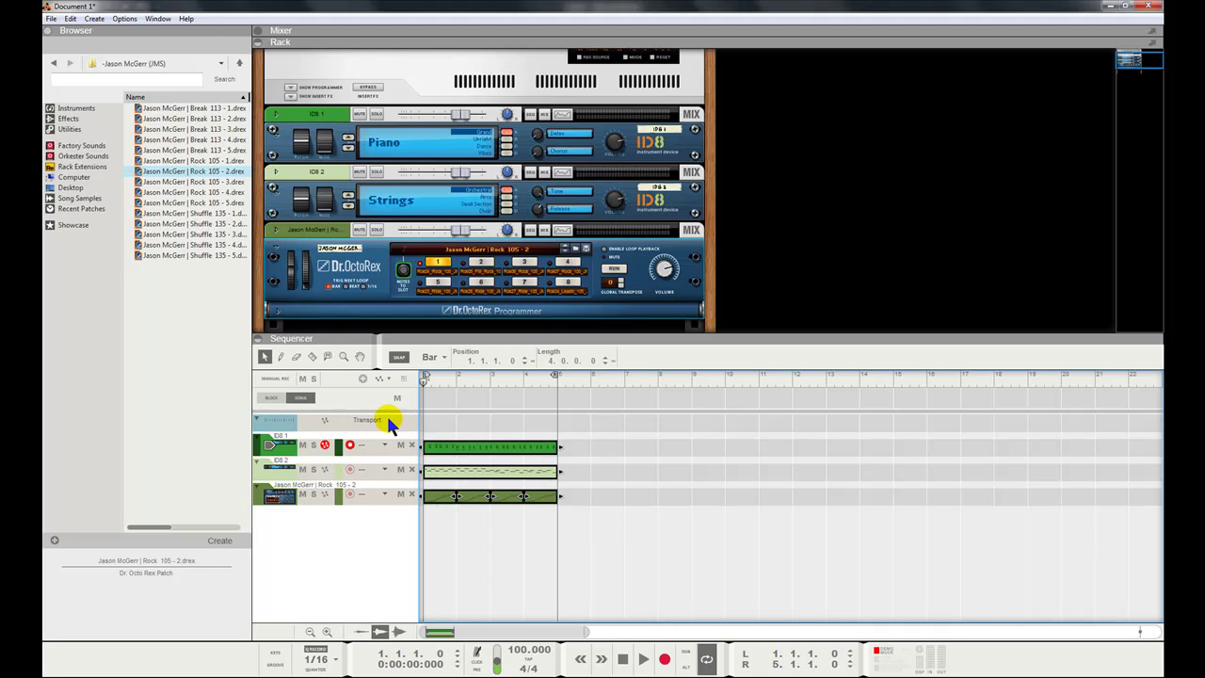
pyautogui.hotkey('ctrl', 'd')
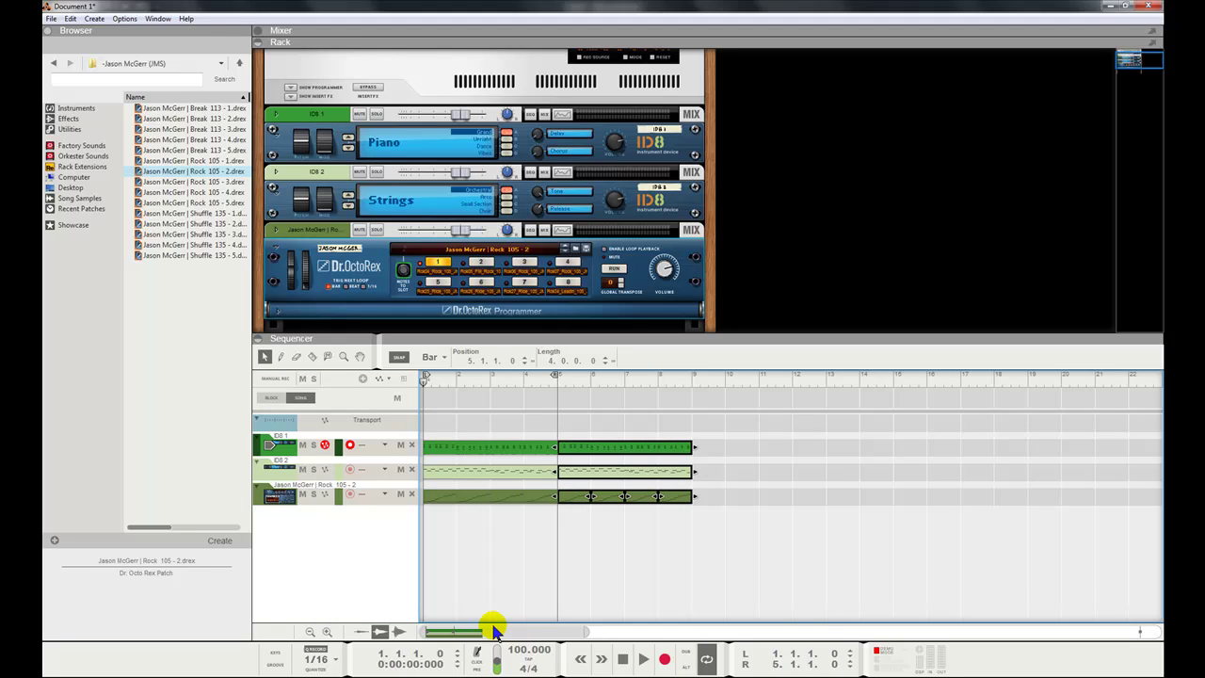
pyautogui.hotkey('ctrl', 'd')
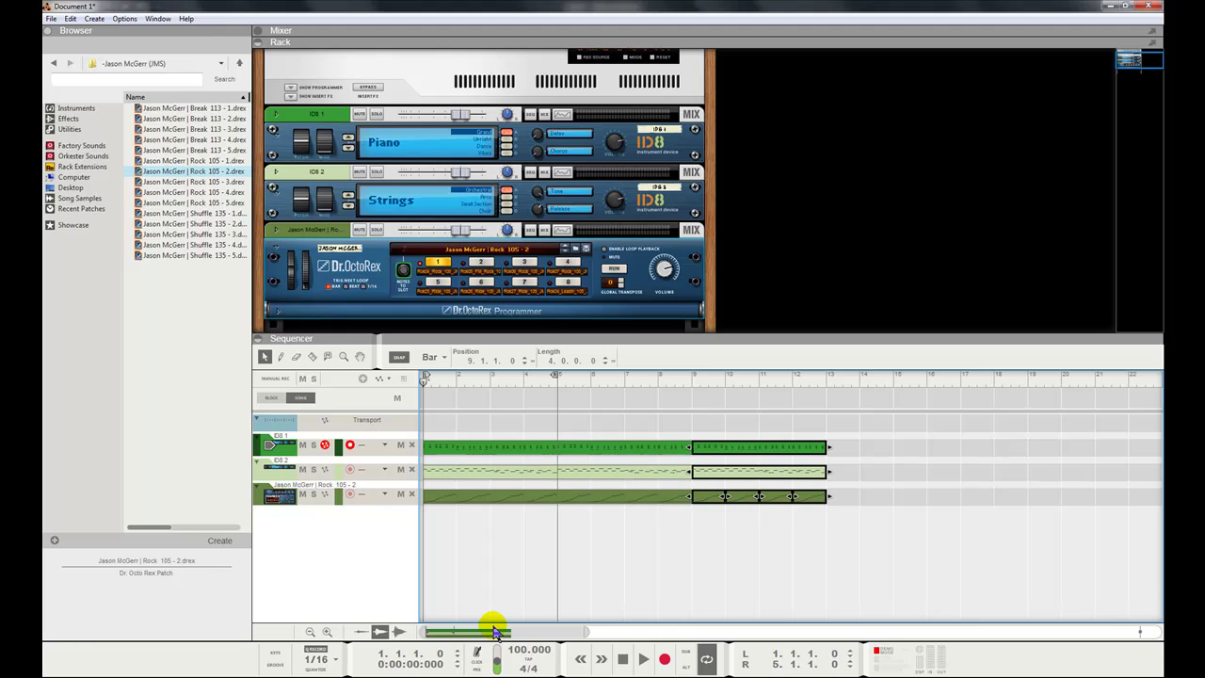
pyautogui.hotkey('ctrl', 'd')
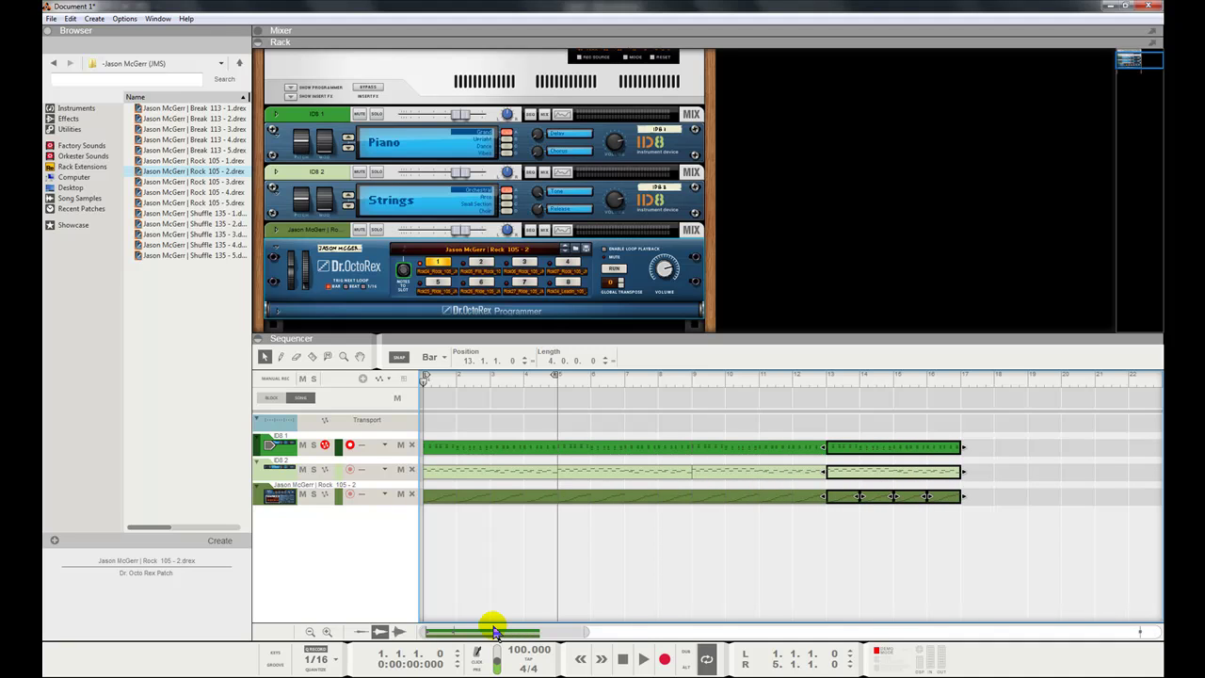
pyautogui.hotkey('ctrl', 'd')
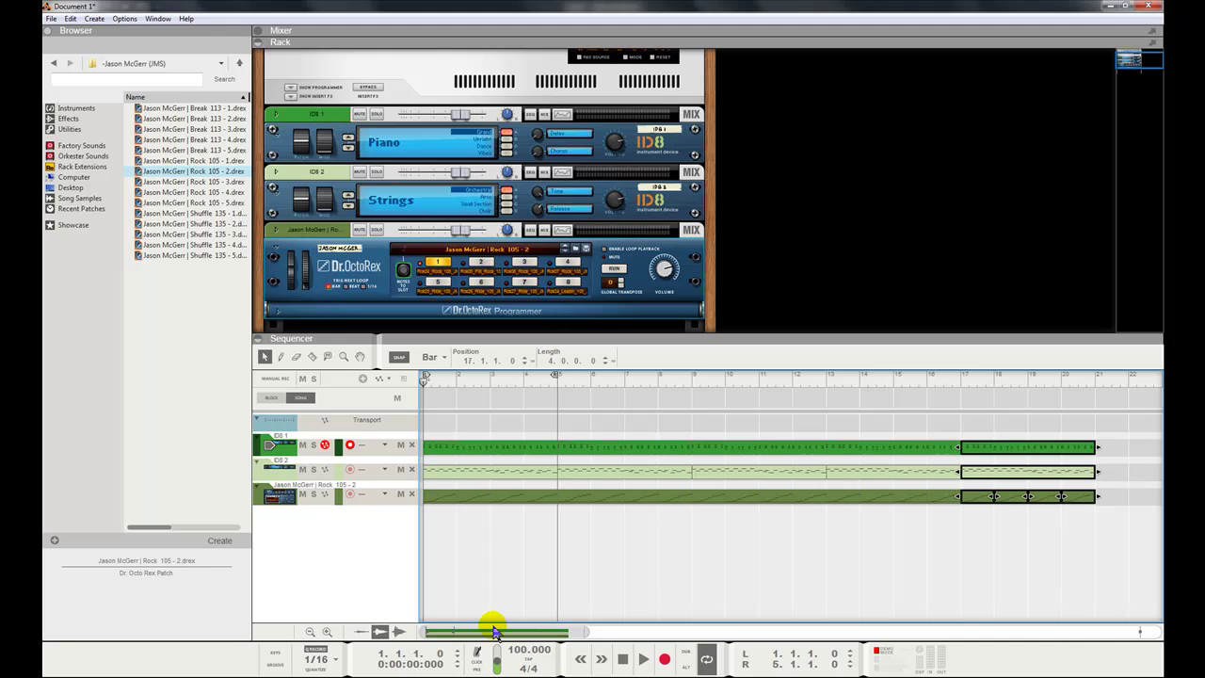
pyautogui.click(524, 584)
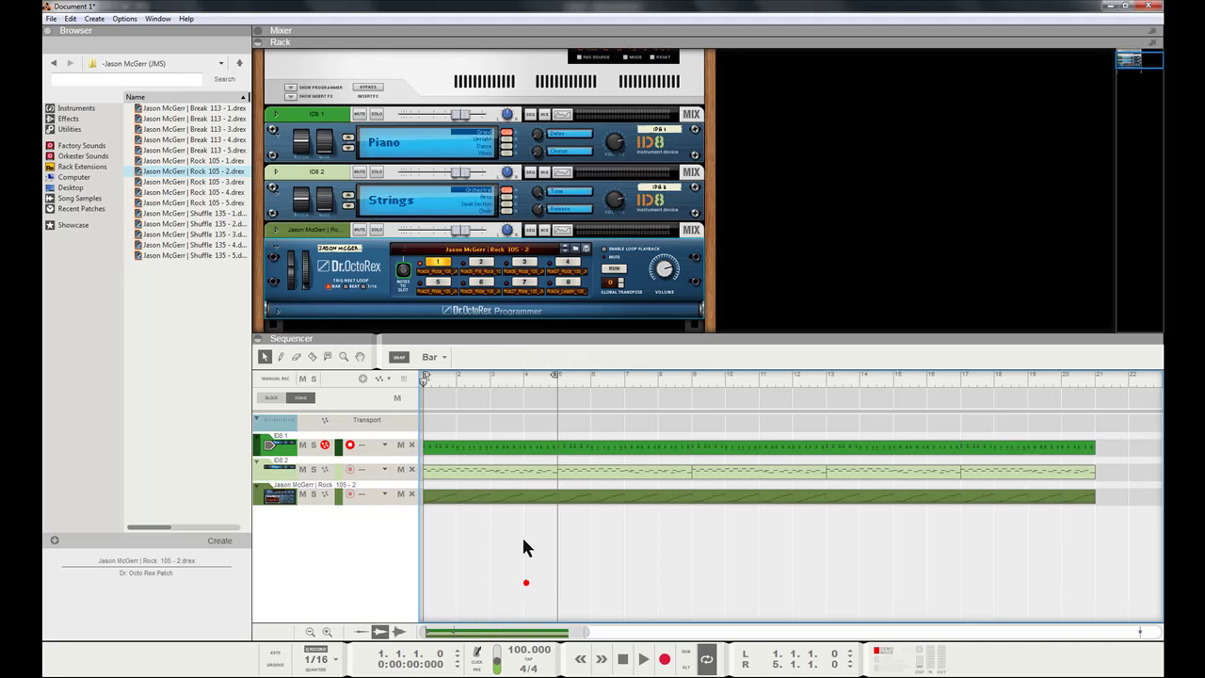
# Delete the strings and drum clips in bars 1–9
pyautogui.click(476, 478)
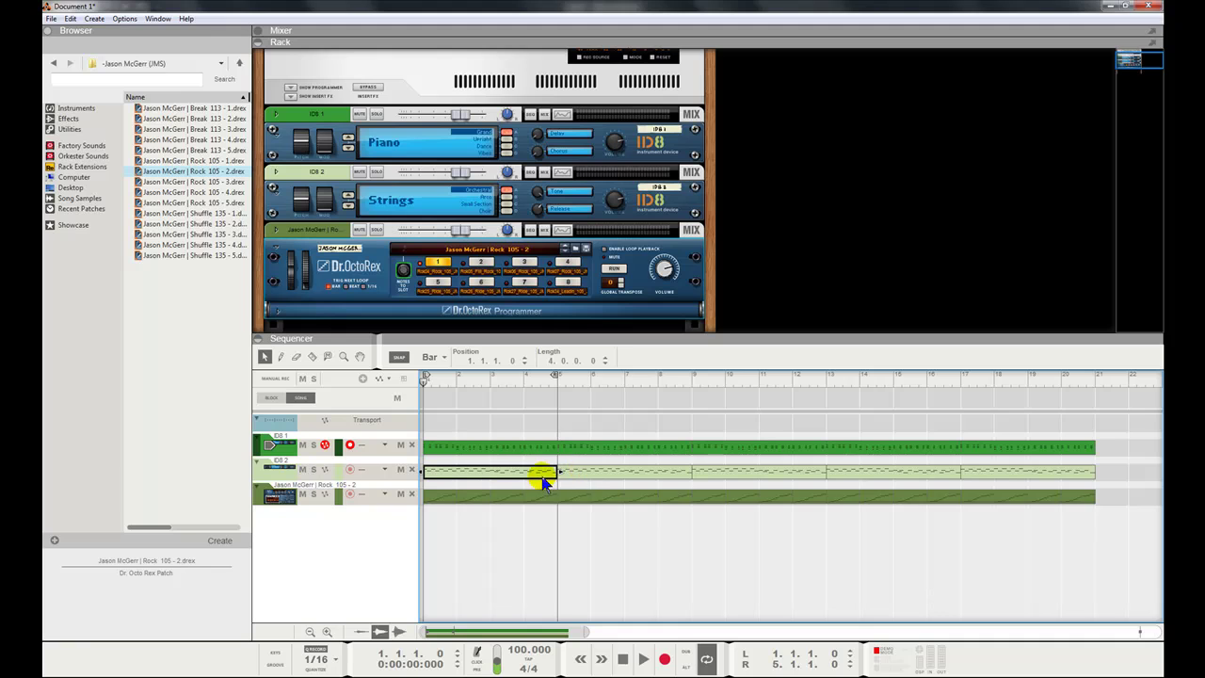
pyautogui.keyDown('shift'); pyautogui.click(596, 474); pyautogui.keyUp('shift')
pyautogui.press('Delete')
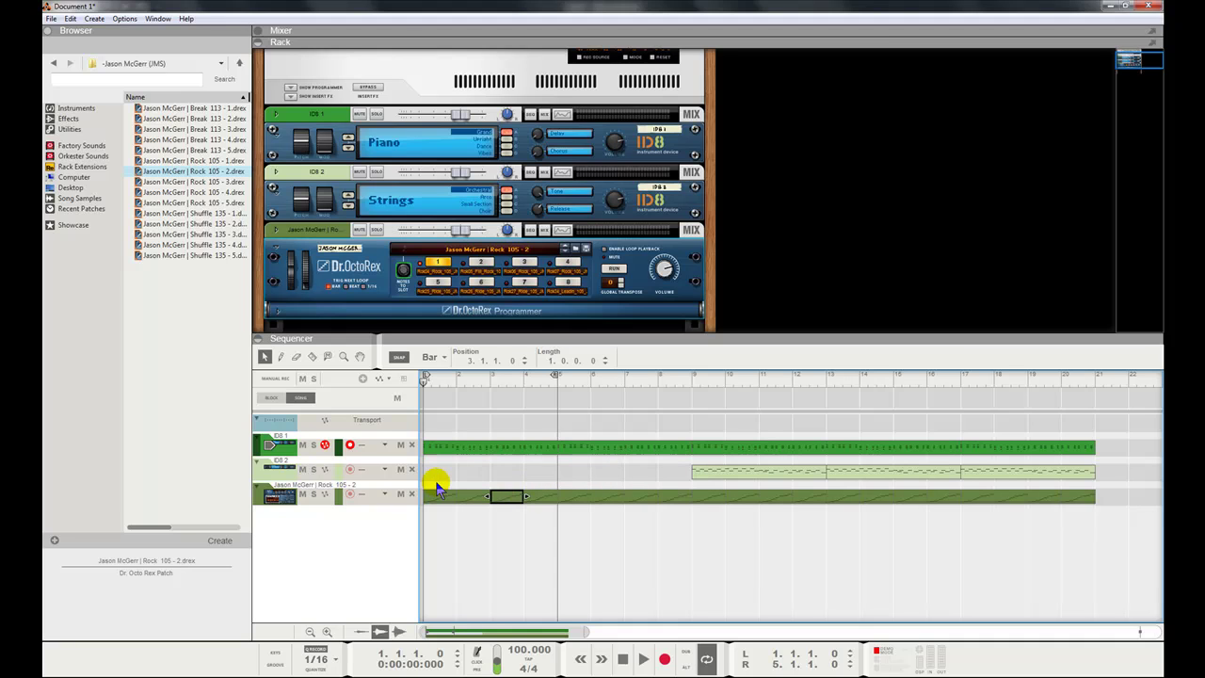
pyautogui.moveTo(436, 484); pyautogui.dragTo(567, 499)
pyautogui.moveTo(674, 518); pyautogui.dragTo(682, 527)
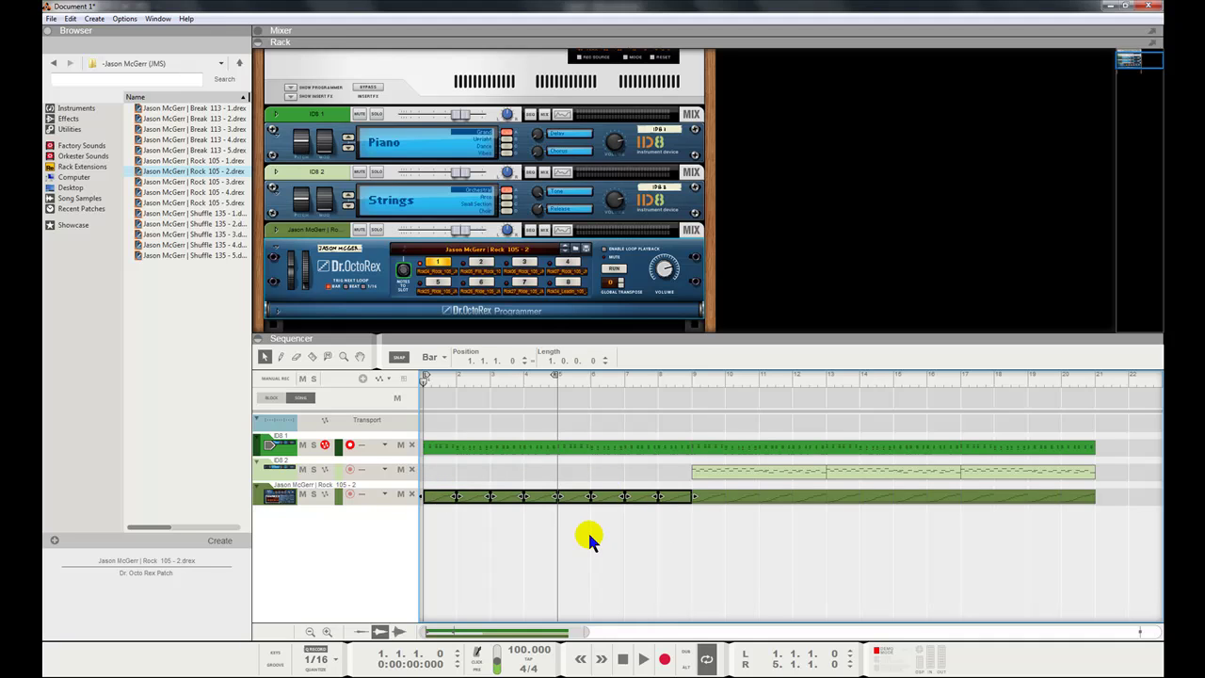
pyautogui.press('Delete')
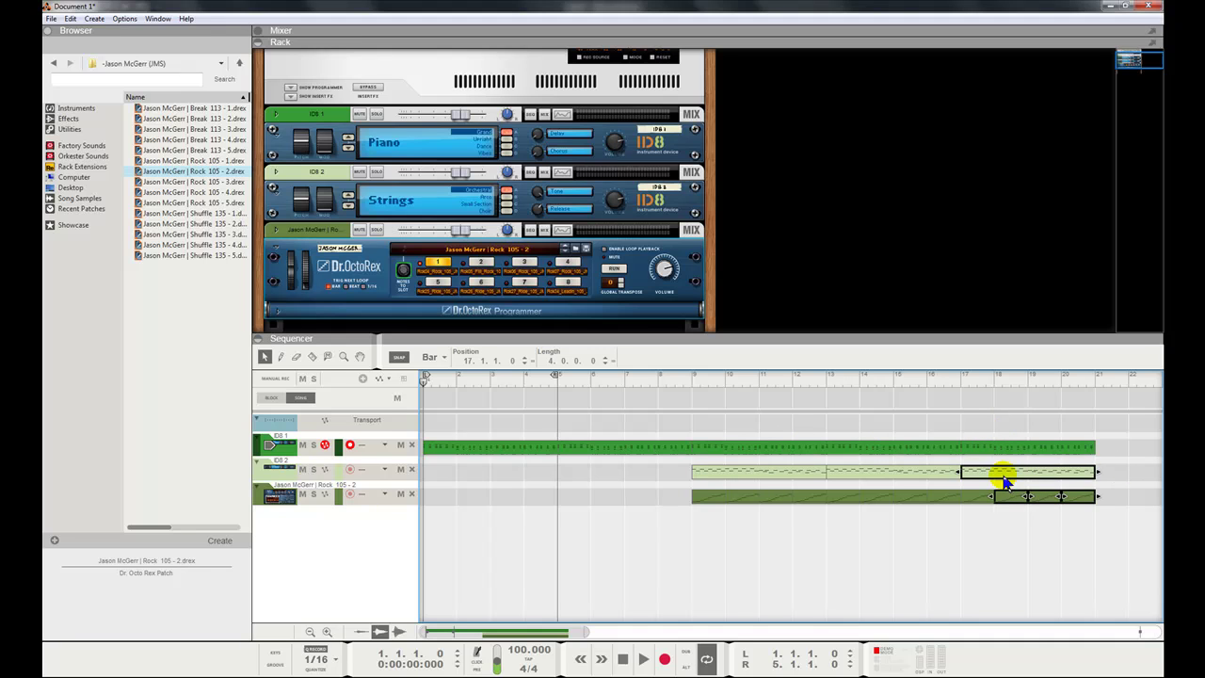
# Move the remaining strings and drum clips to bar 5 and delete the piano section from bar 17 to 21
pyautogui.moveTo(1103, 465); pyautogui.dragTo(546, 476)
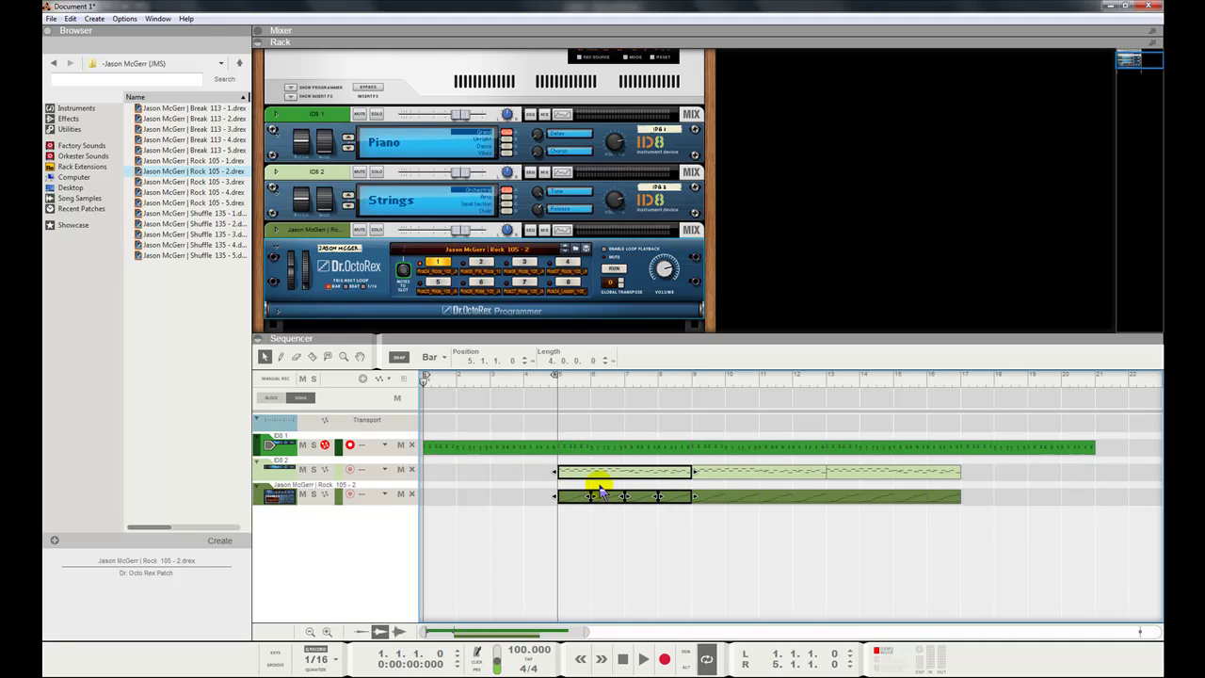
pyautogui.click(660, 573)
pyautogui.moveTo(970, 435); pyautogui.dragTo(995, 462)
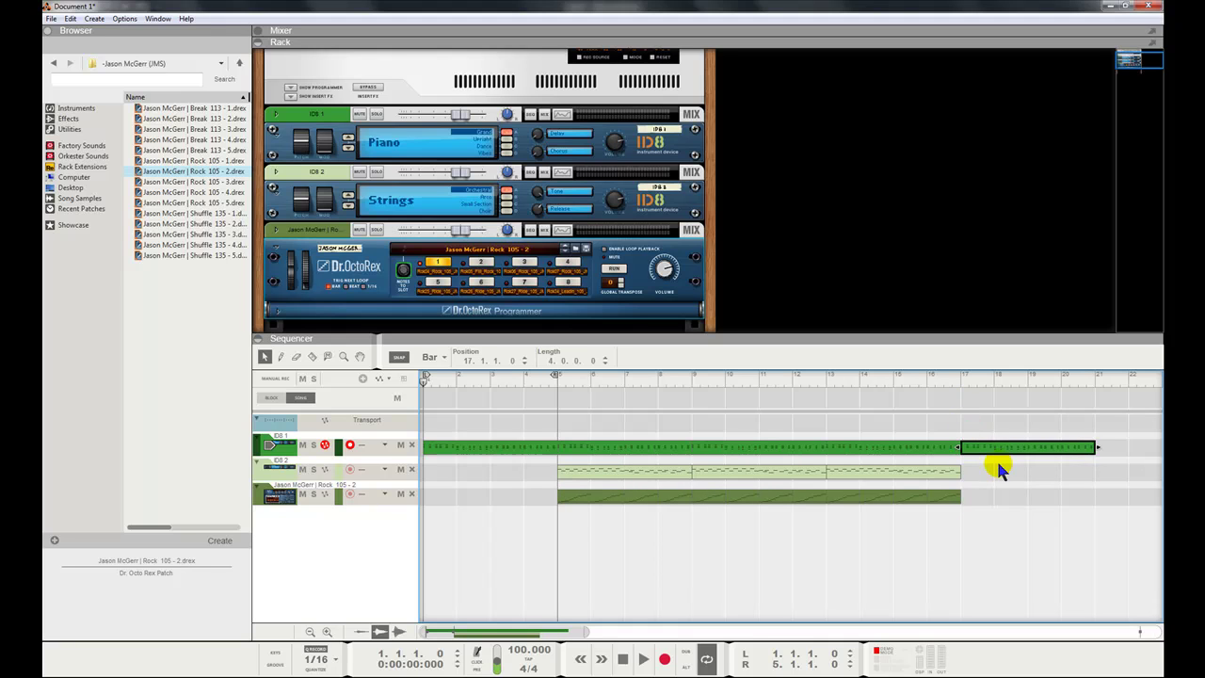
pyautogui.press('Delete')
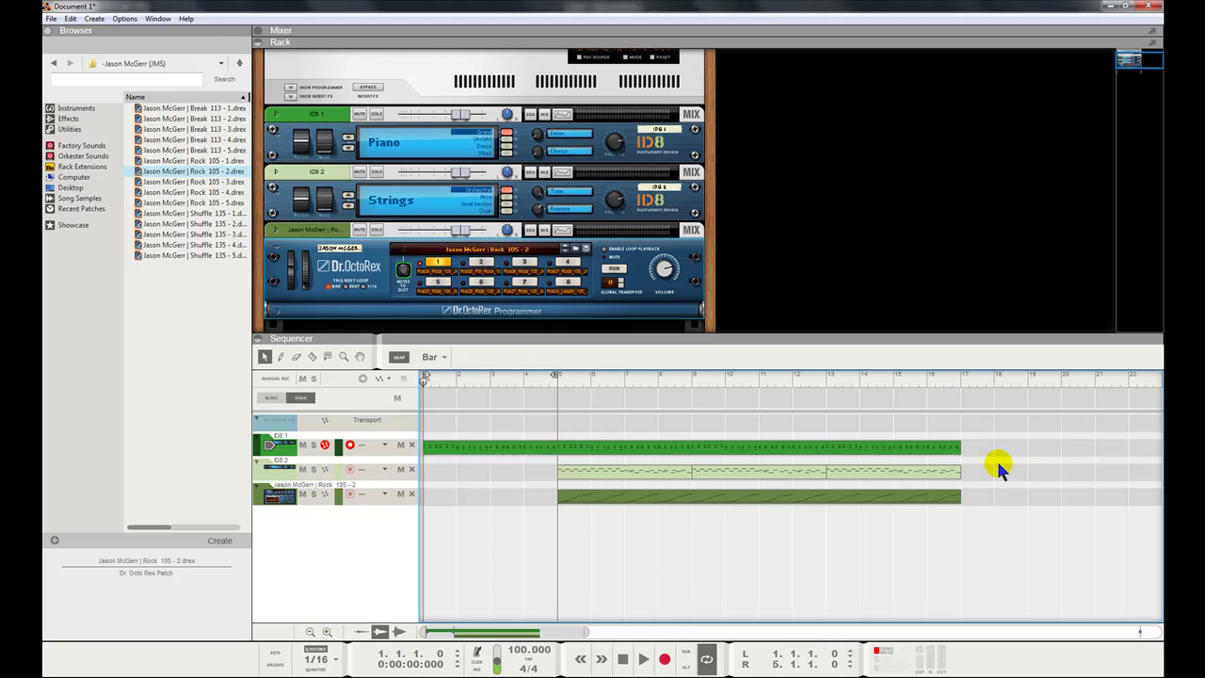
# Loop bars 13–17 from the piano clip's menu and start playback
pyautogui.rightClick(853, 453)
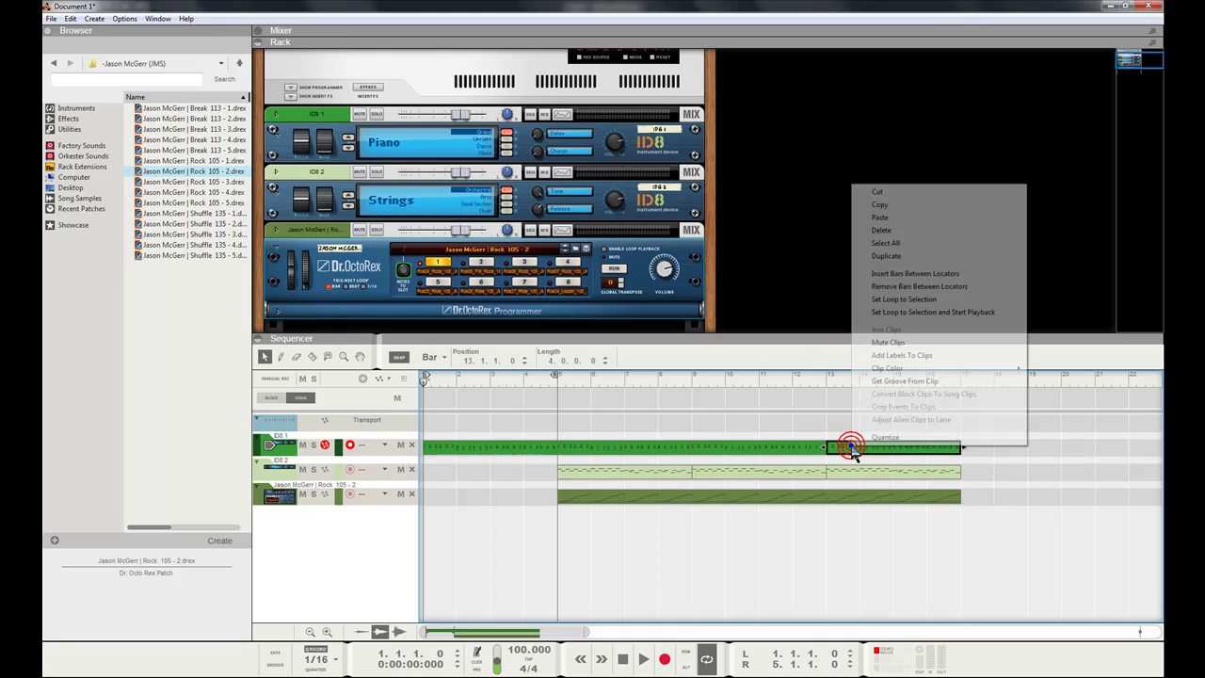
pyautogui.click(923, 299)
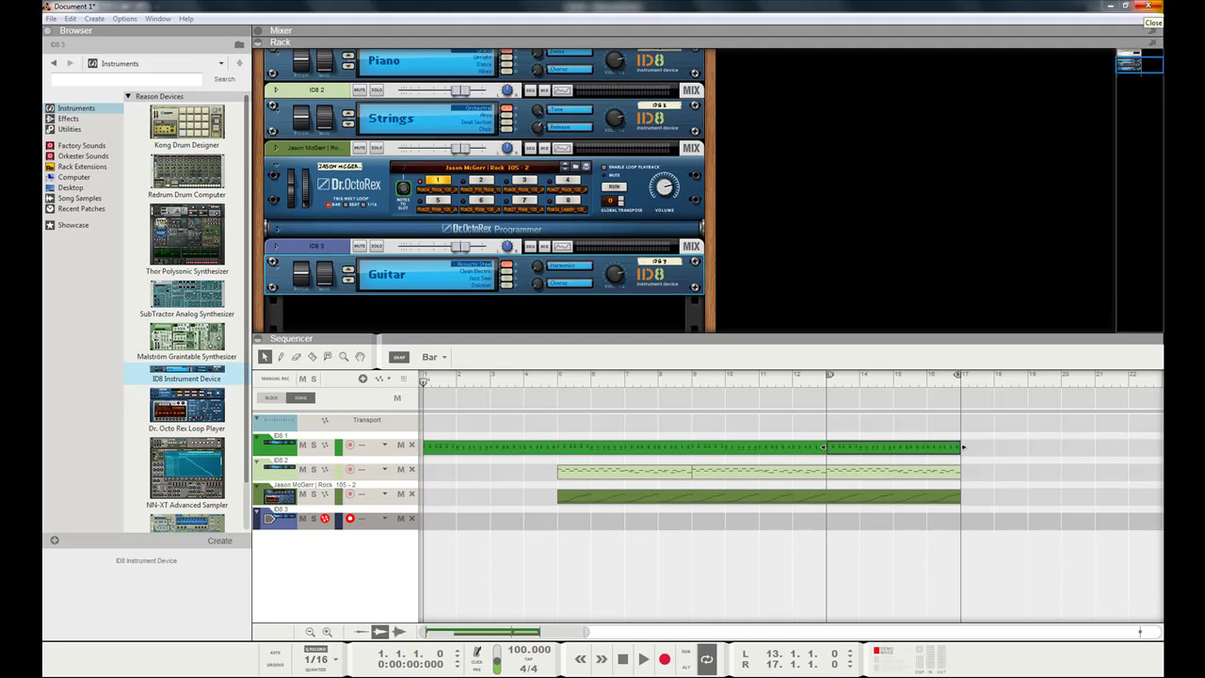
# Record a guitar part on the ID8 3 track over the looped bars 13–17
pyautogui.hotkey('ctrl', 'Return')
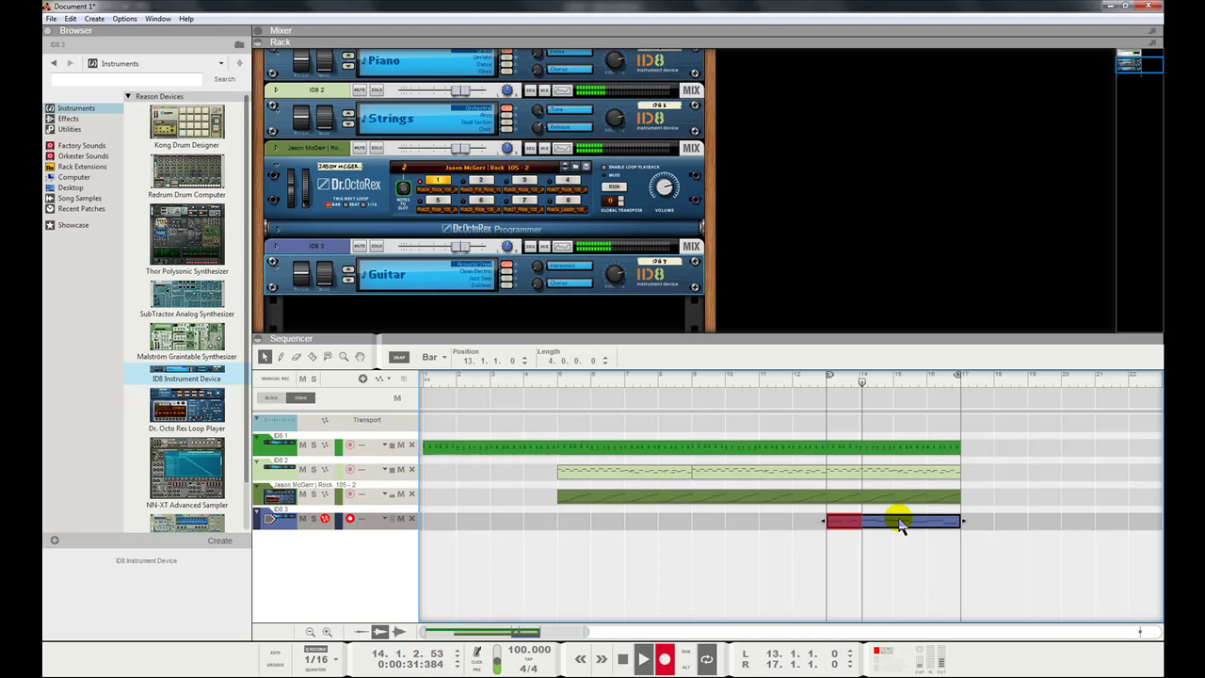
pyautogui.hotkey('ctrl', 'Return')
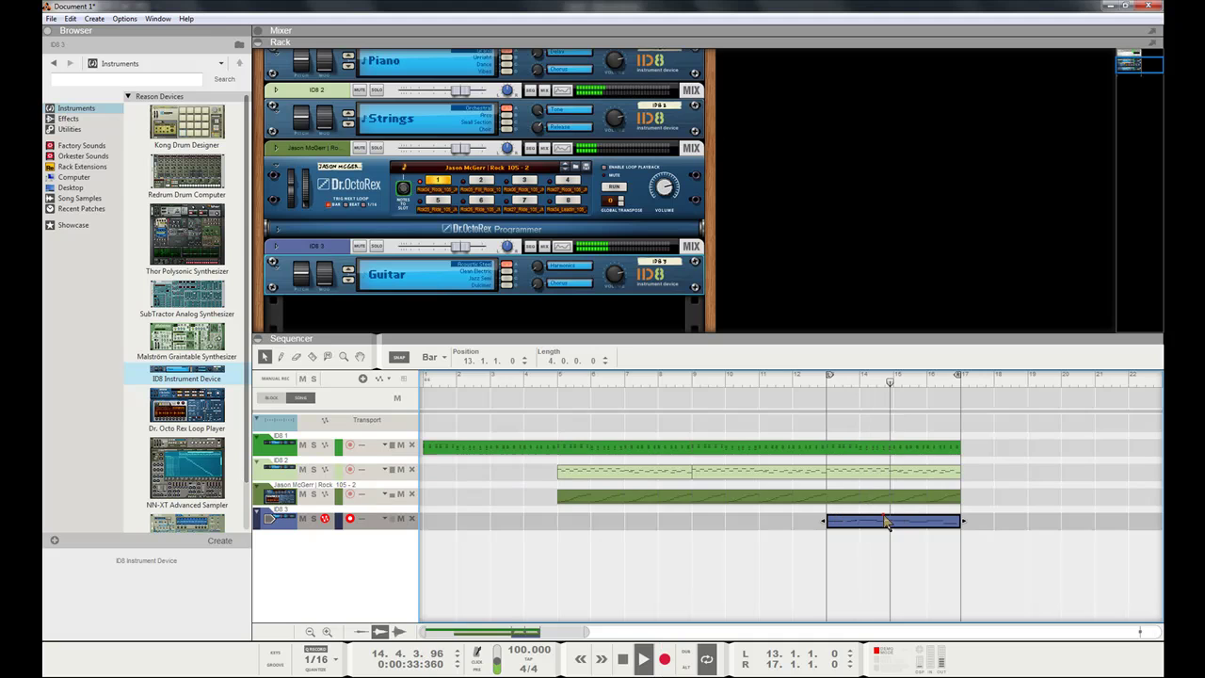
# Select all notes in the guitar clip and give them a fixed velocity of 100
pyautogui.click(883, 519)
pyautogui.doubleClick(883, 519)
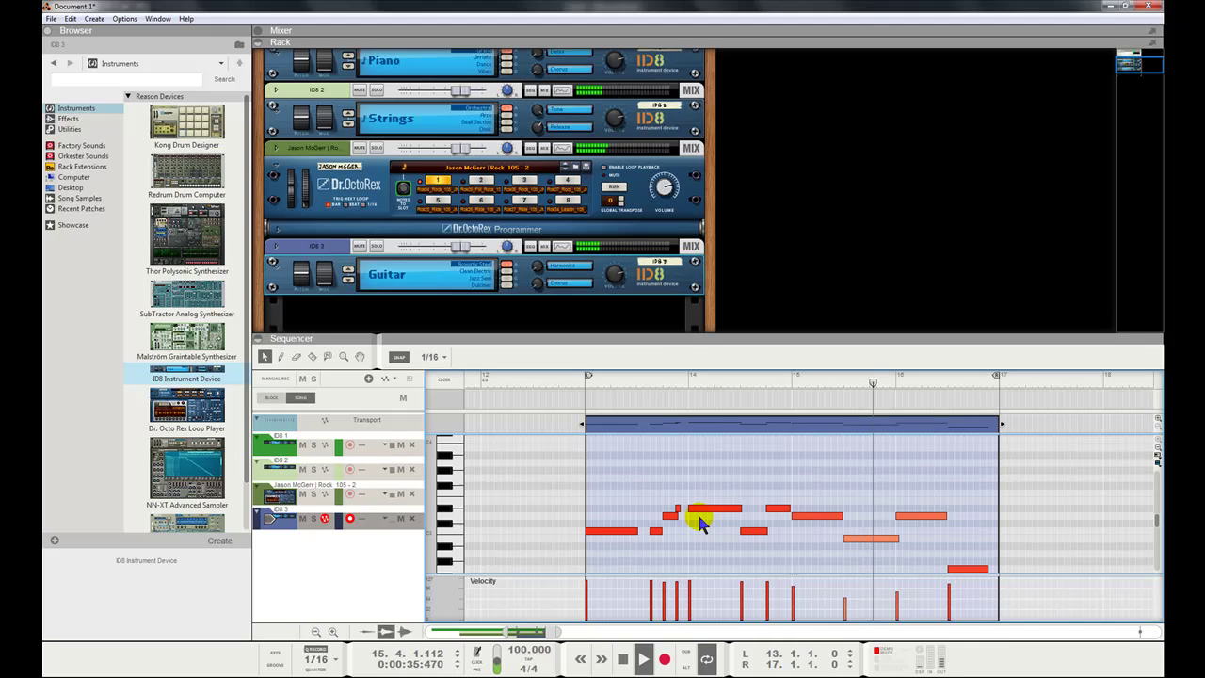
pyautogui.hotkey('ctrl', 'a')
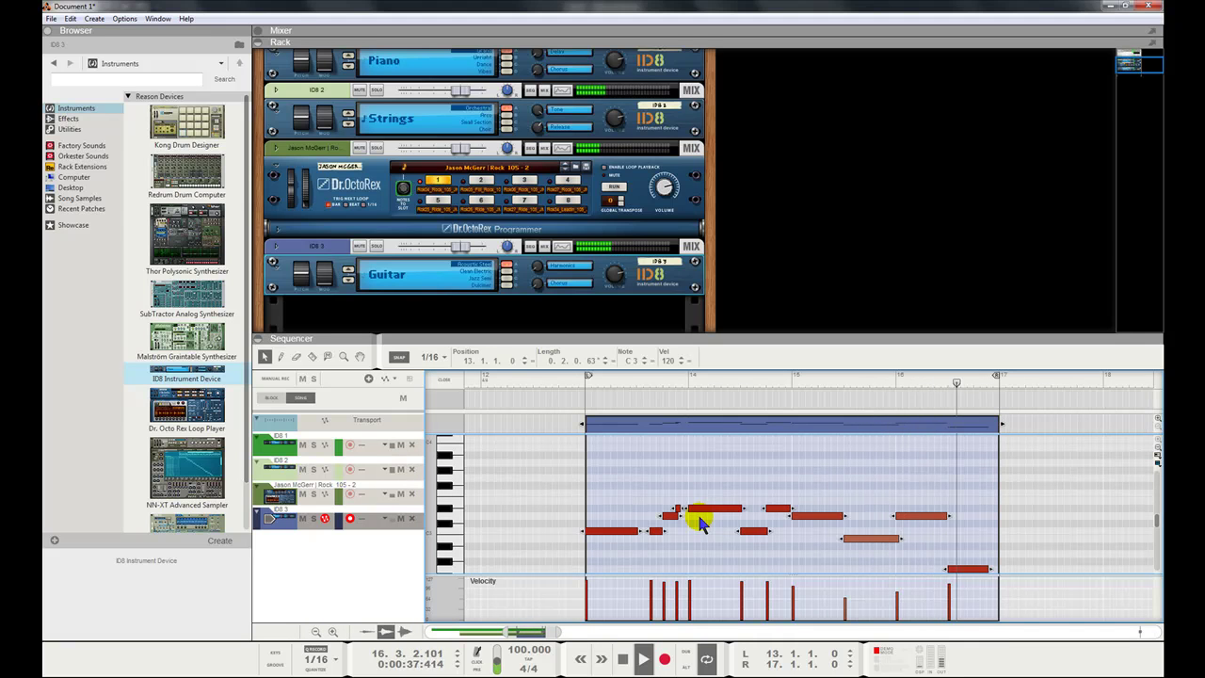
pyautogui.press('F8')
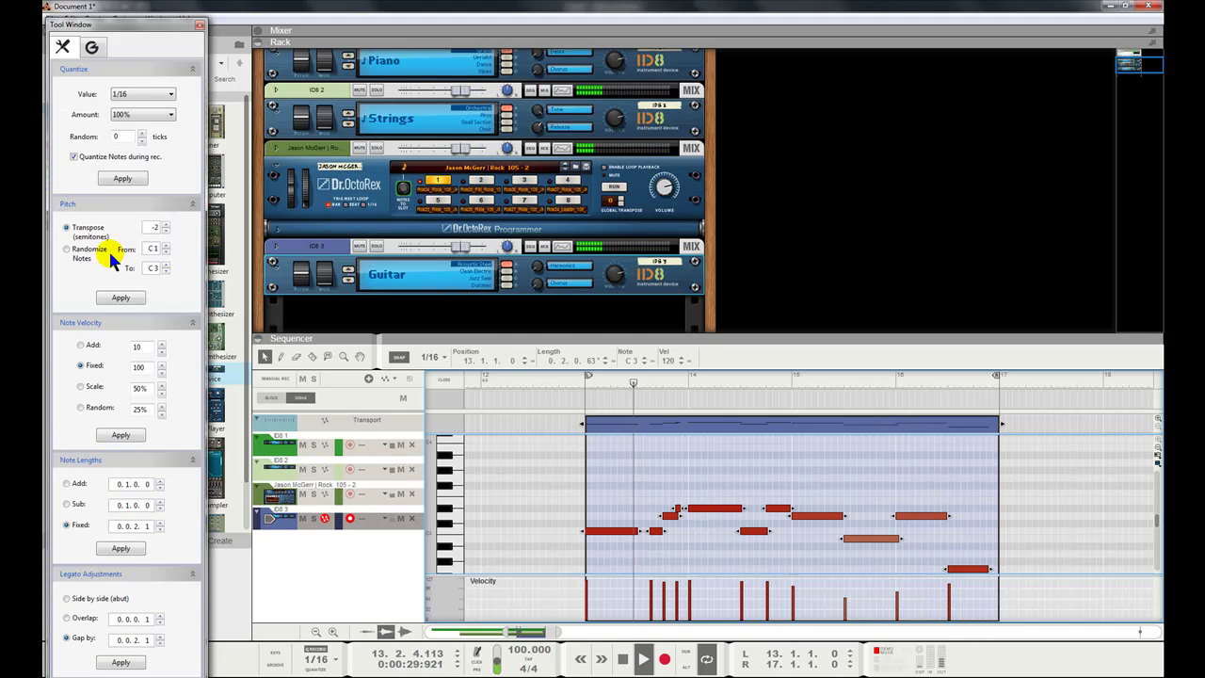
pyautogui.click(122, 434)
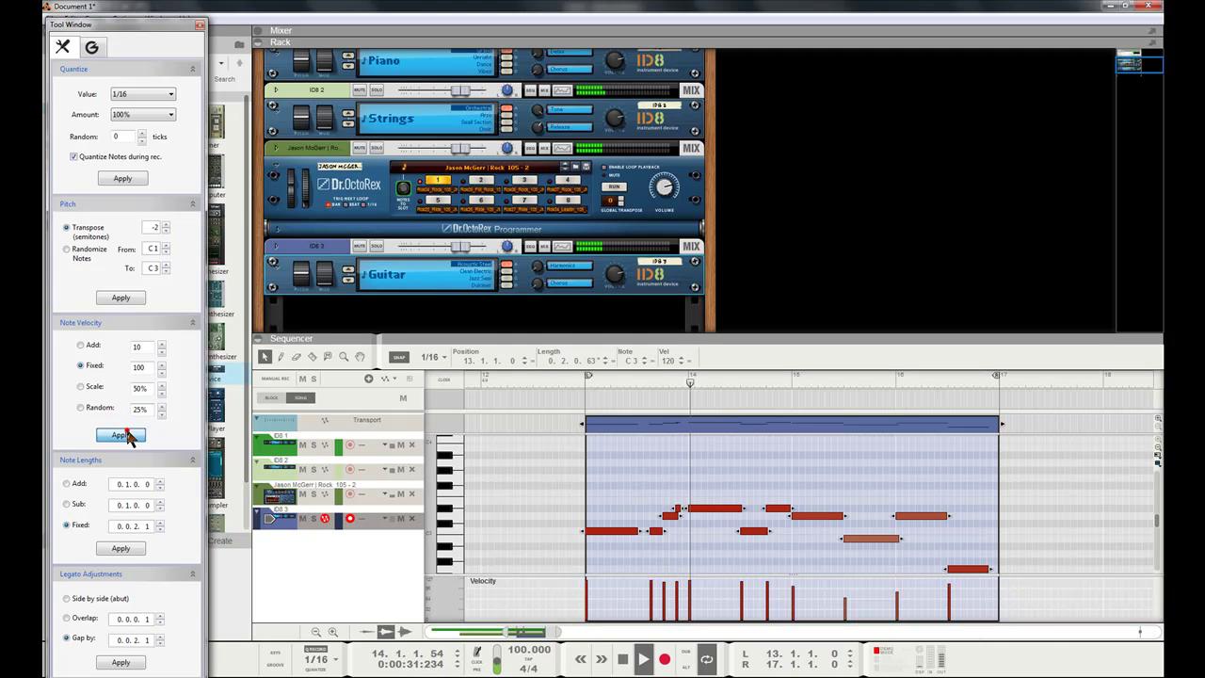
# Apply side-by-side legato so each guitar note runs into the next
pyautogui.click(122, 549)
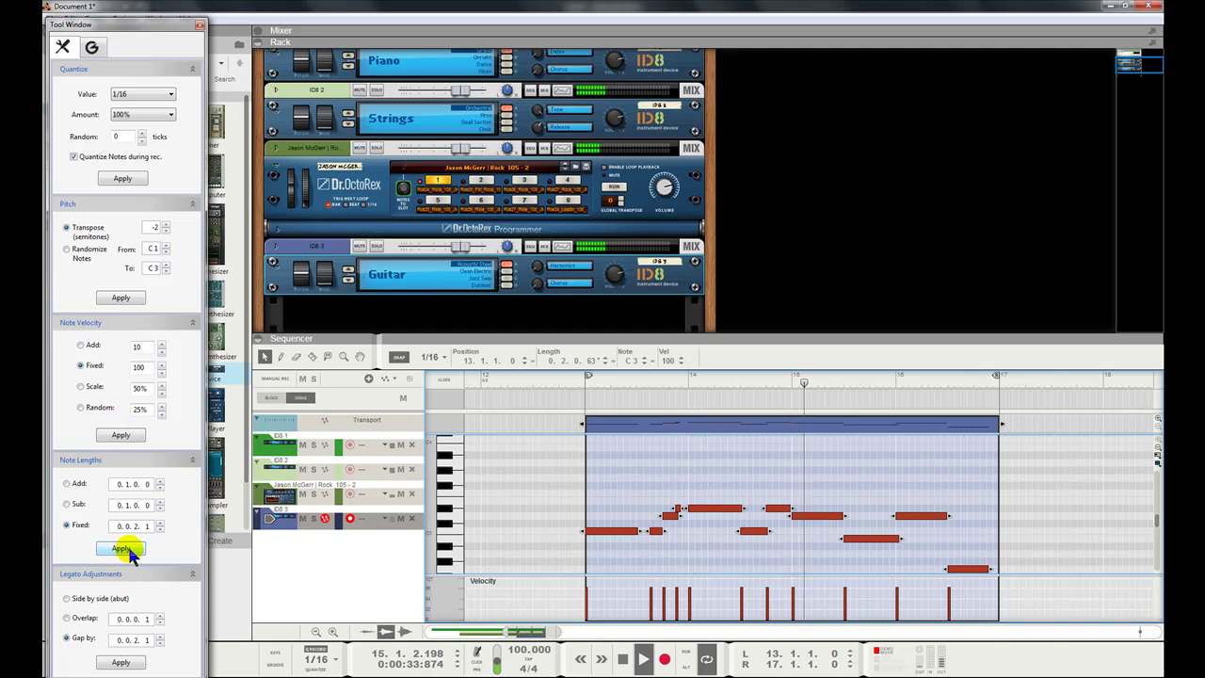
pyautogui.click(74, 640)
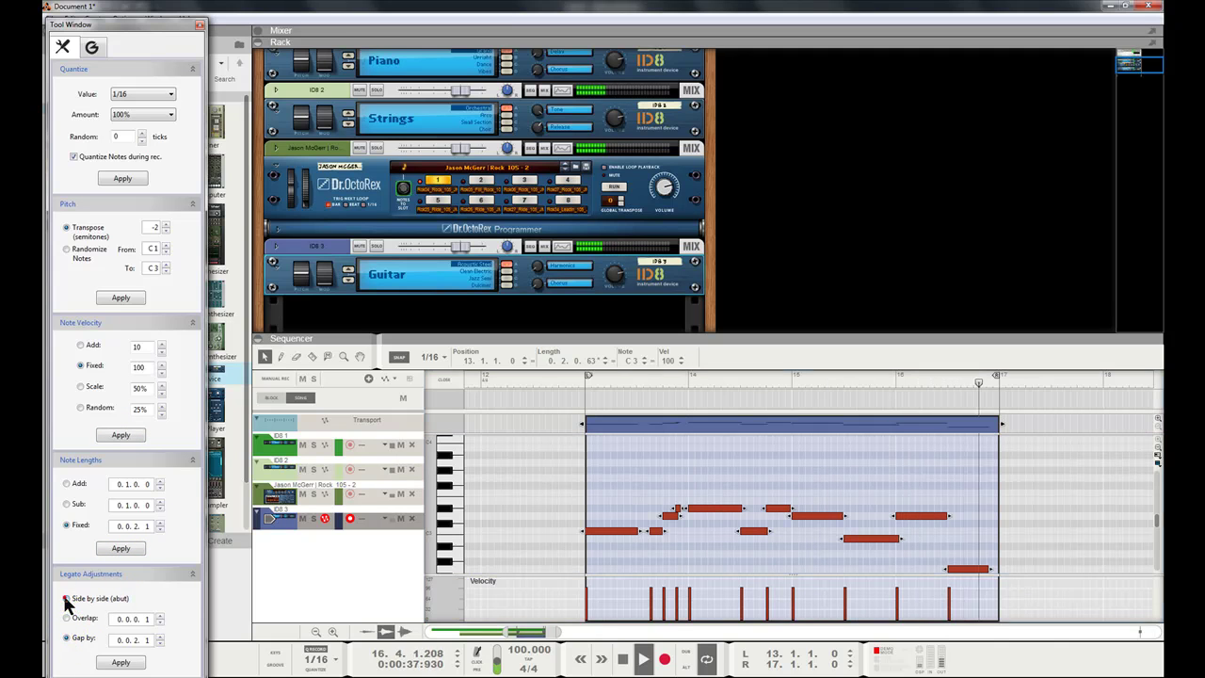
pyautogui.click(75, 598)
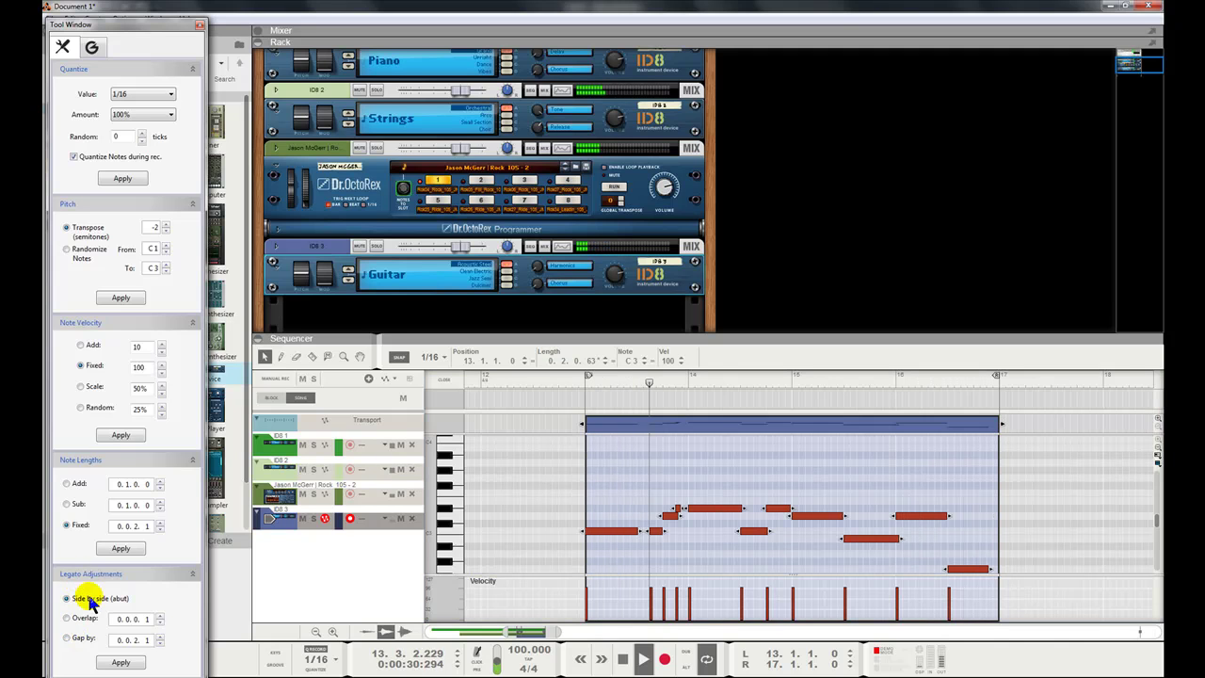
pyautogui.click(120, 663)
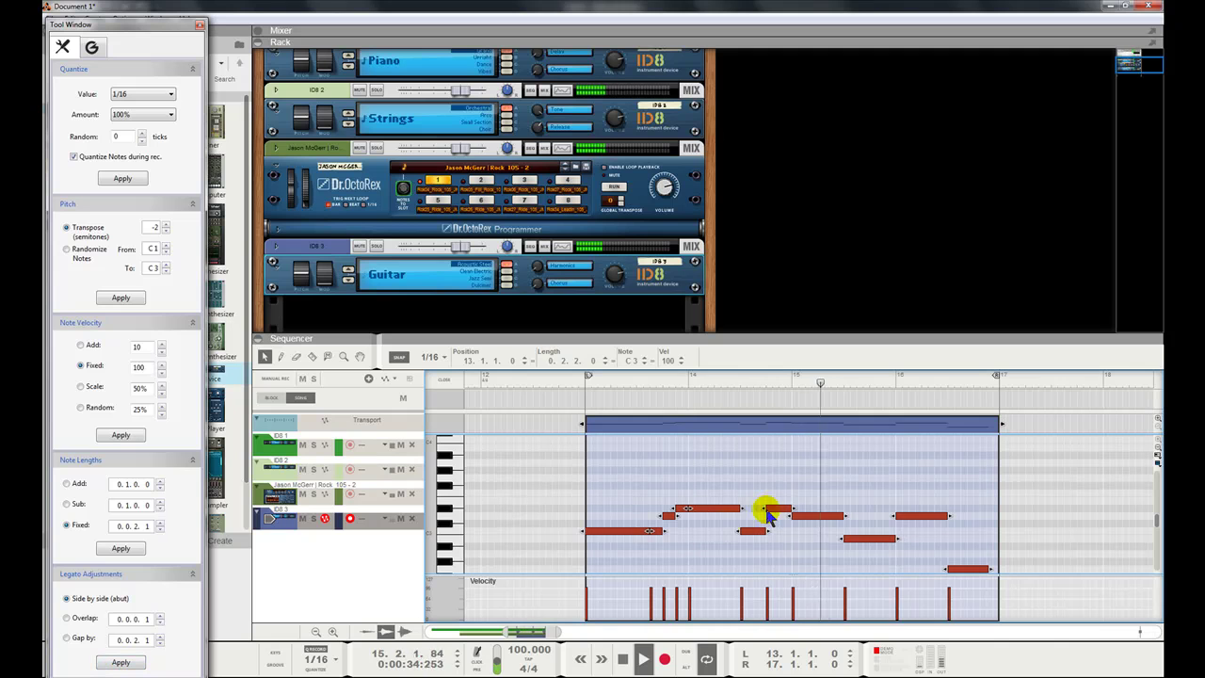
pyautogui.click(722, 548)
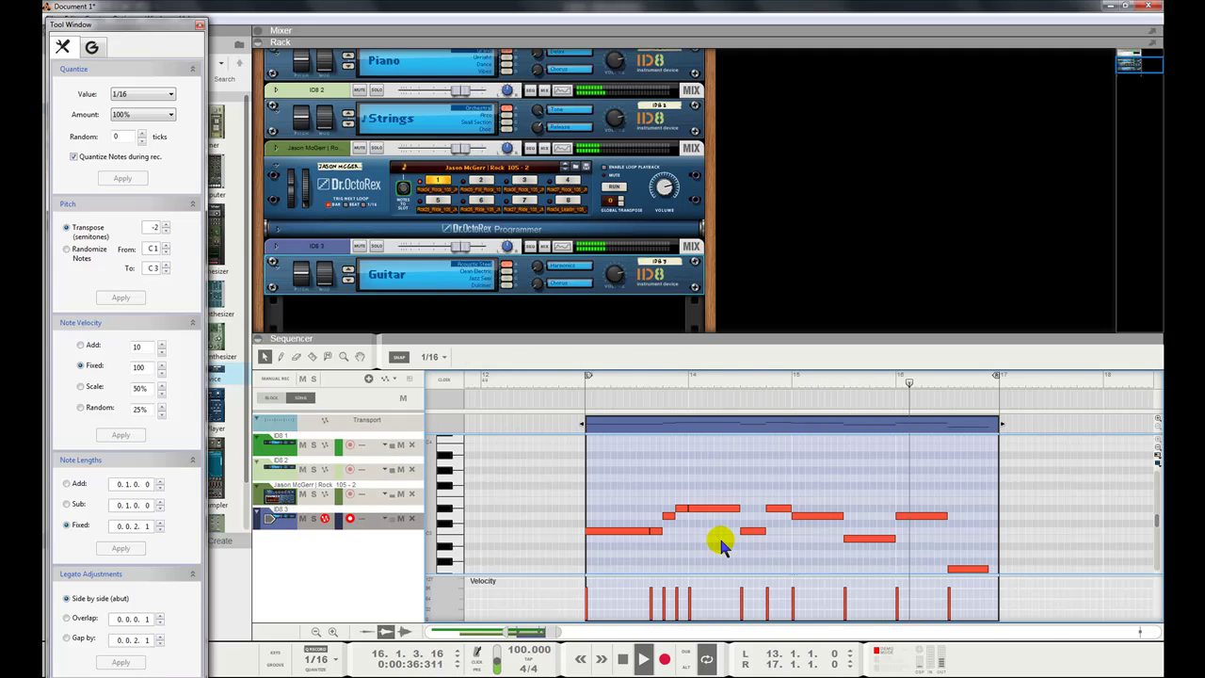
# Stop playback, extend the guitar clip to bar 21, set locators at bars 1 and 21, and rewind
pyautogui.hotkey('ctrl', 'e')
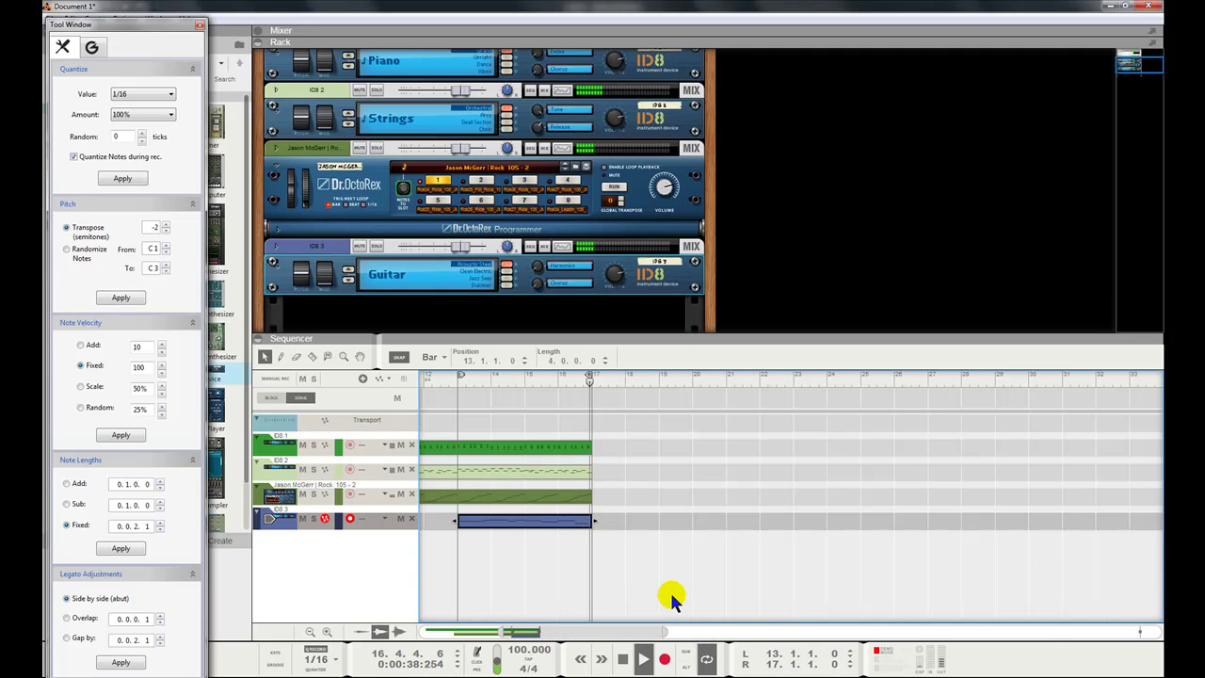
pyautogui.press('space')
pyautogui.press('space')
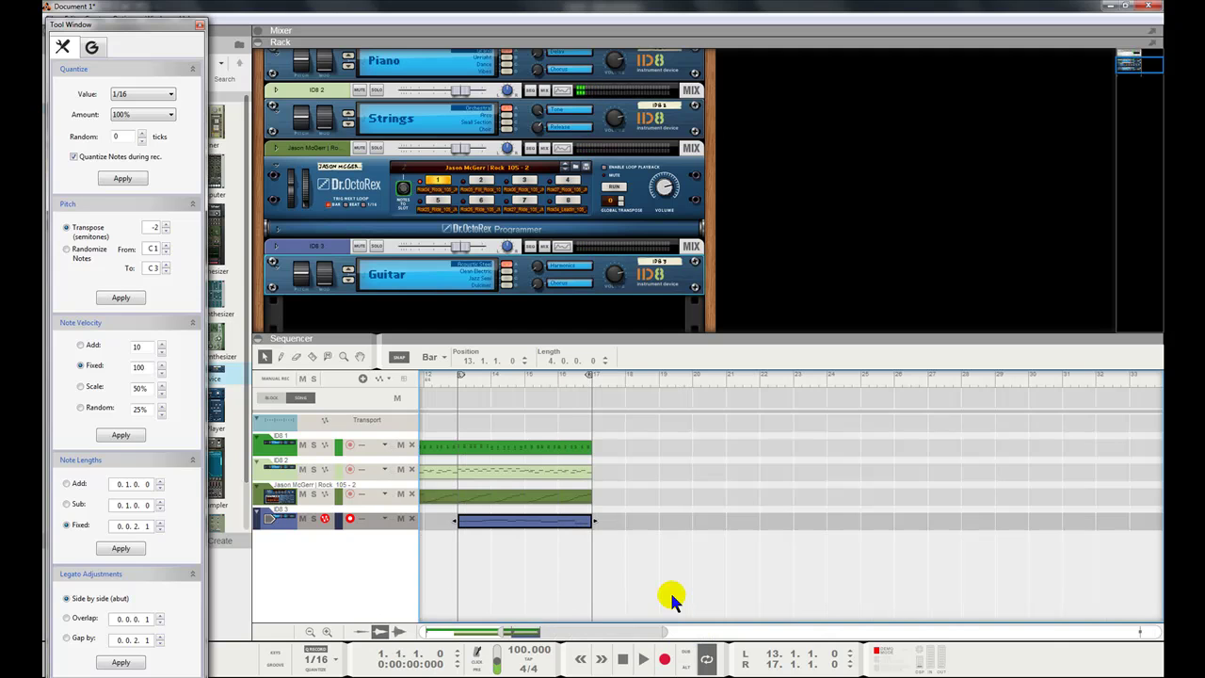
pyautogui.moveTo(533, 629); pyautogui.dragTo(458, 629)
pyautogui.click(524, 628)
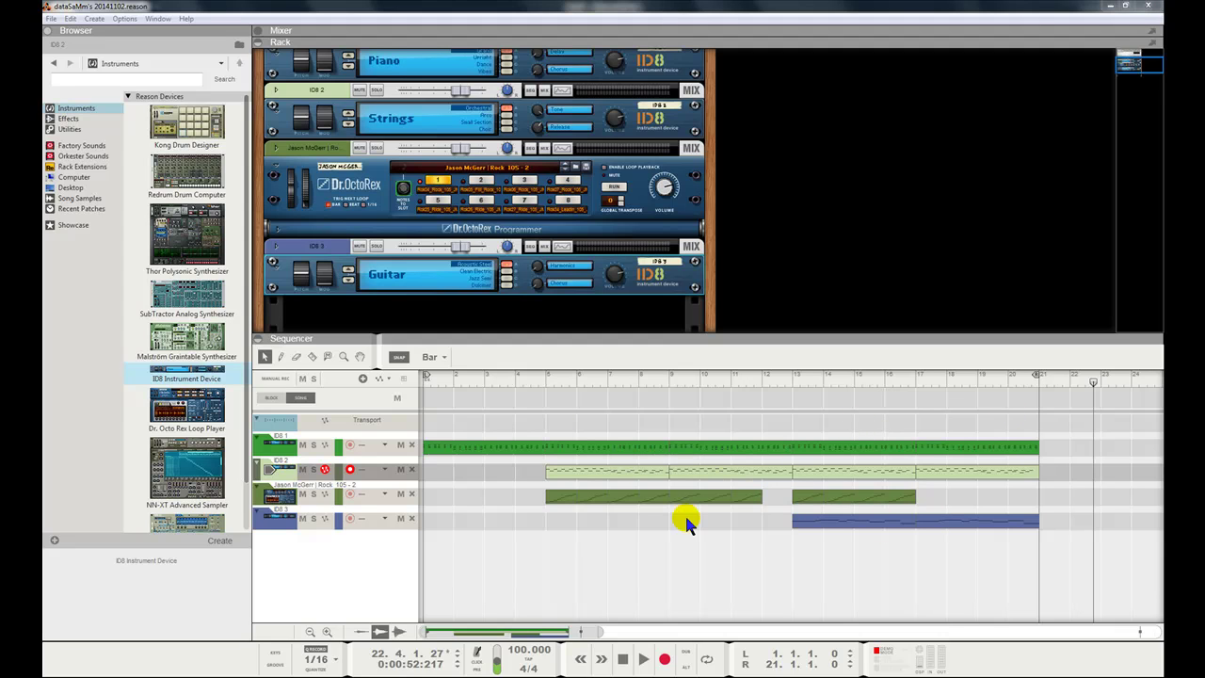
pyautogui.click(776, 496)
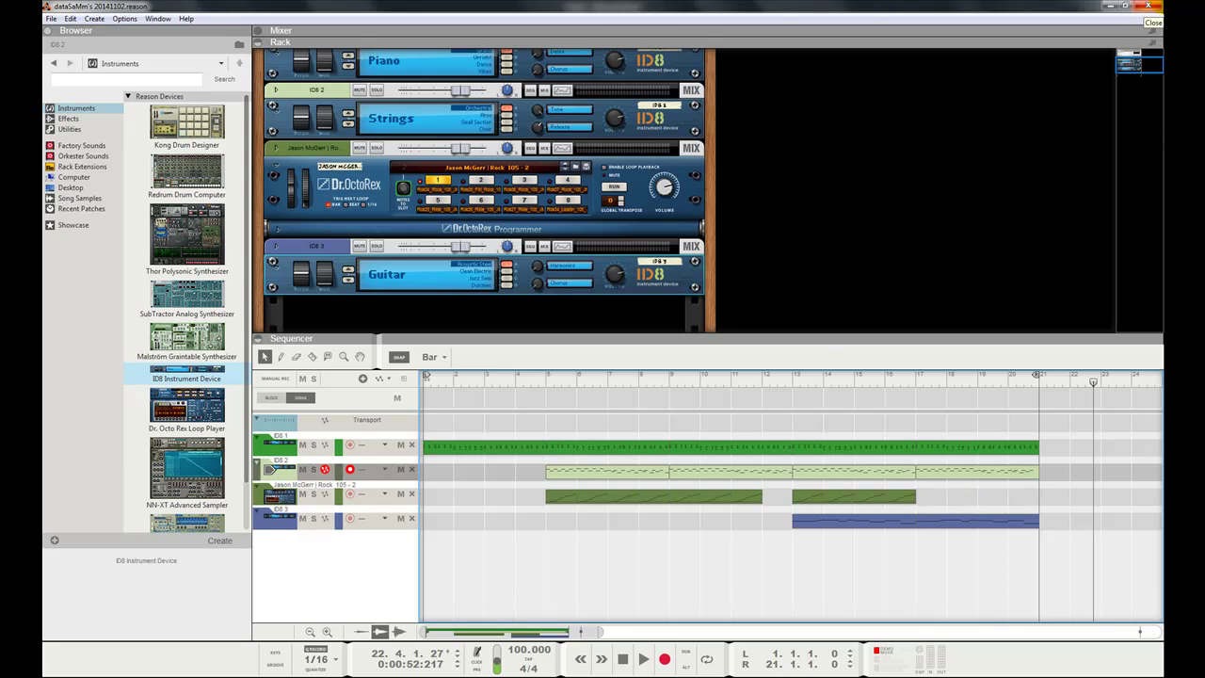
pyautogui.press('Home')
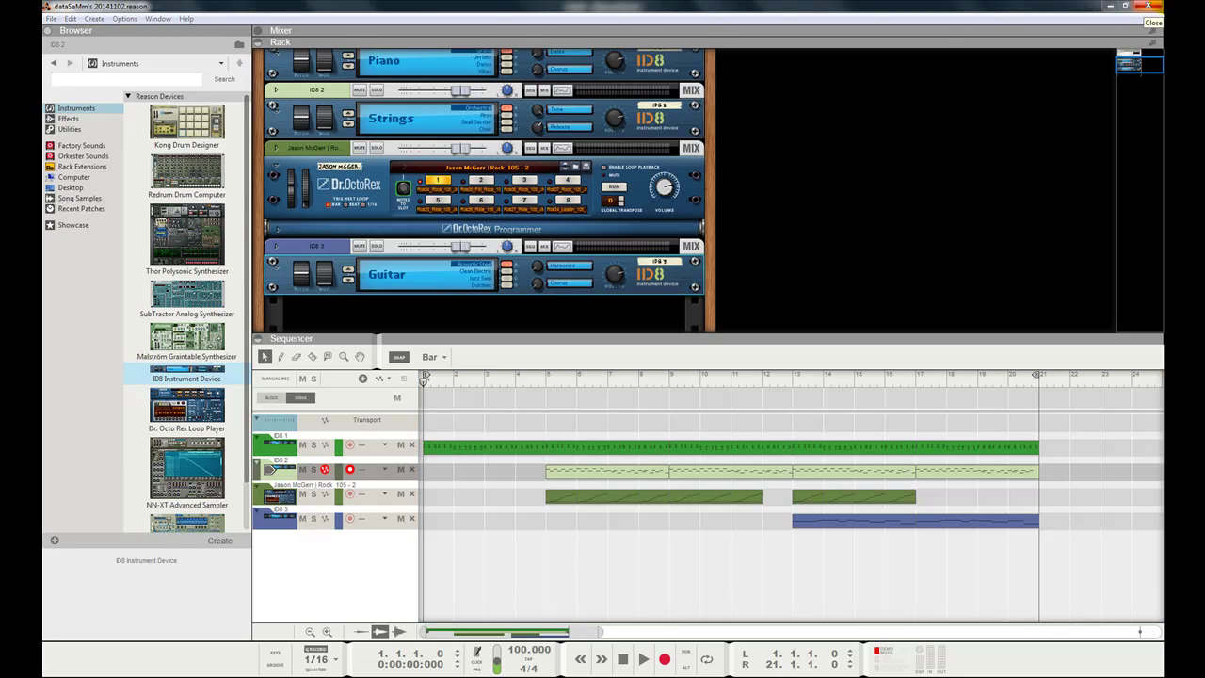
pyautogui.click(645, 659)
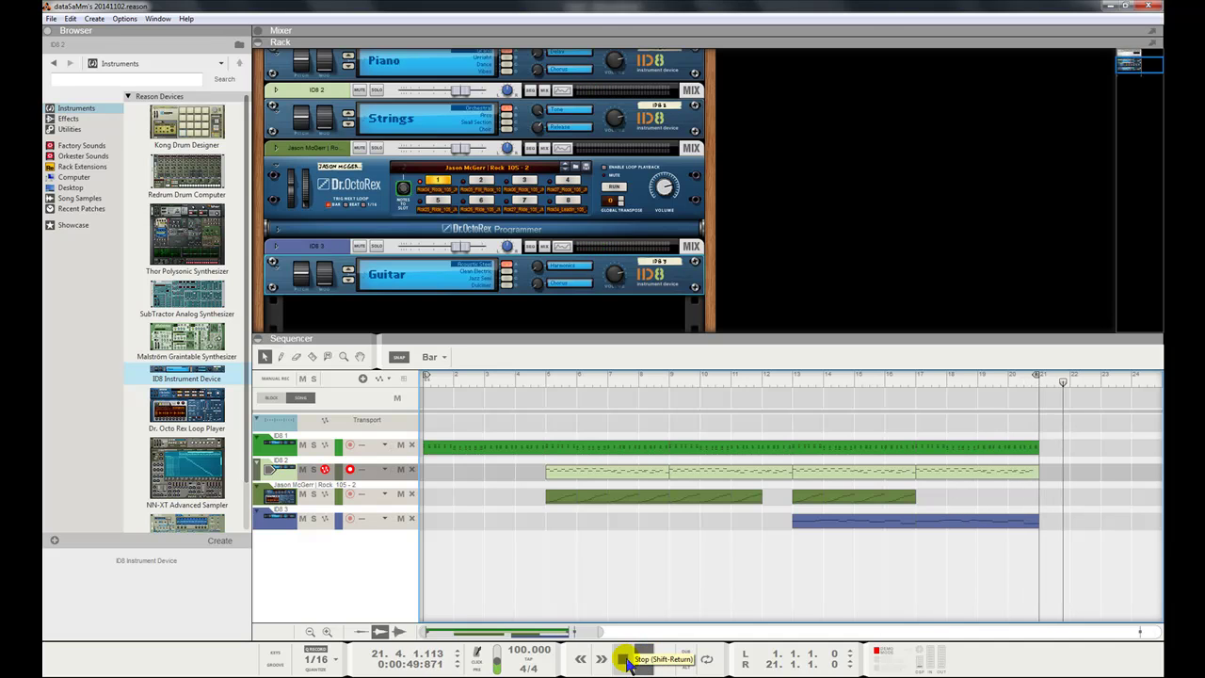
pyautogui.click(627, 660)
pyautogui.press('KP_0')
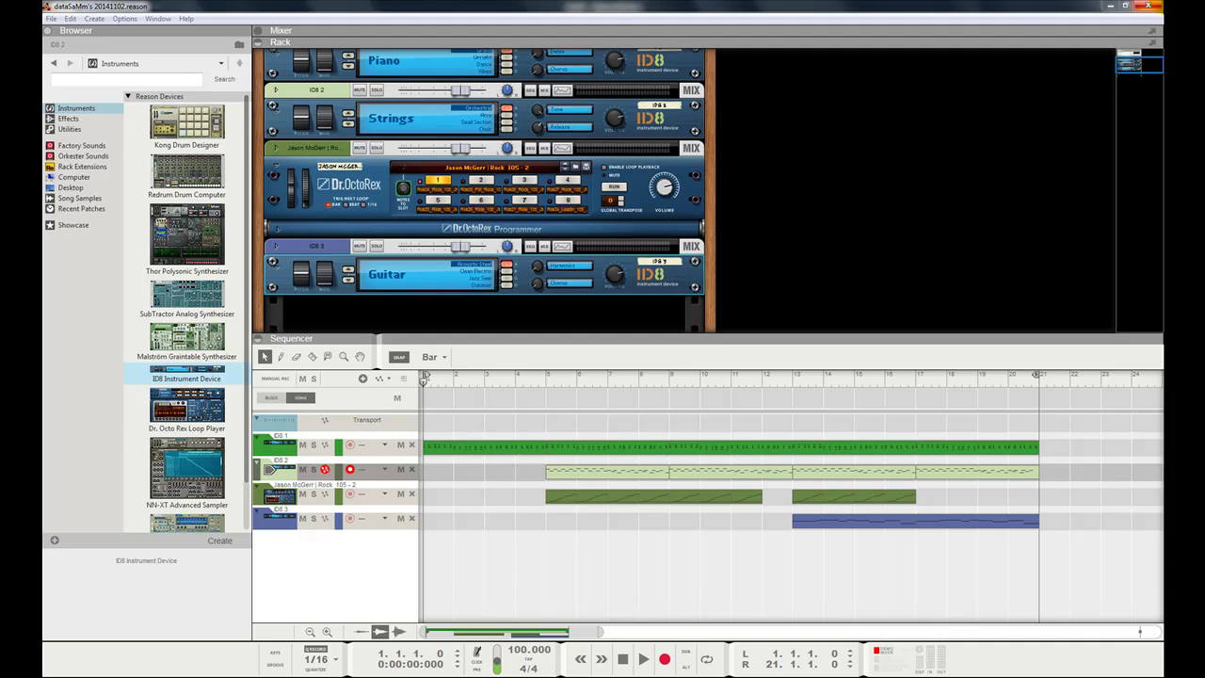
# Show the Effects category in the Browser to list devices like Pulveriser Demolition and The Echo
pyautogui.click(67, 118)
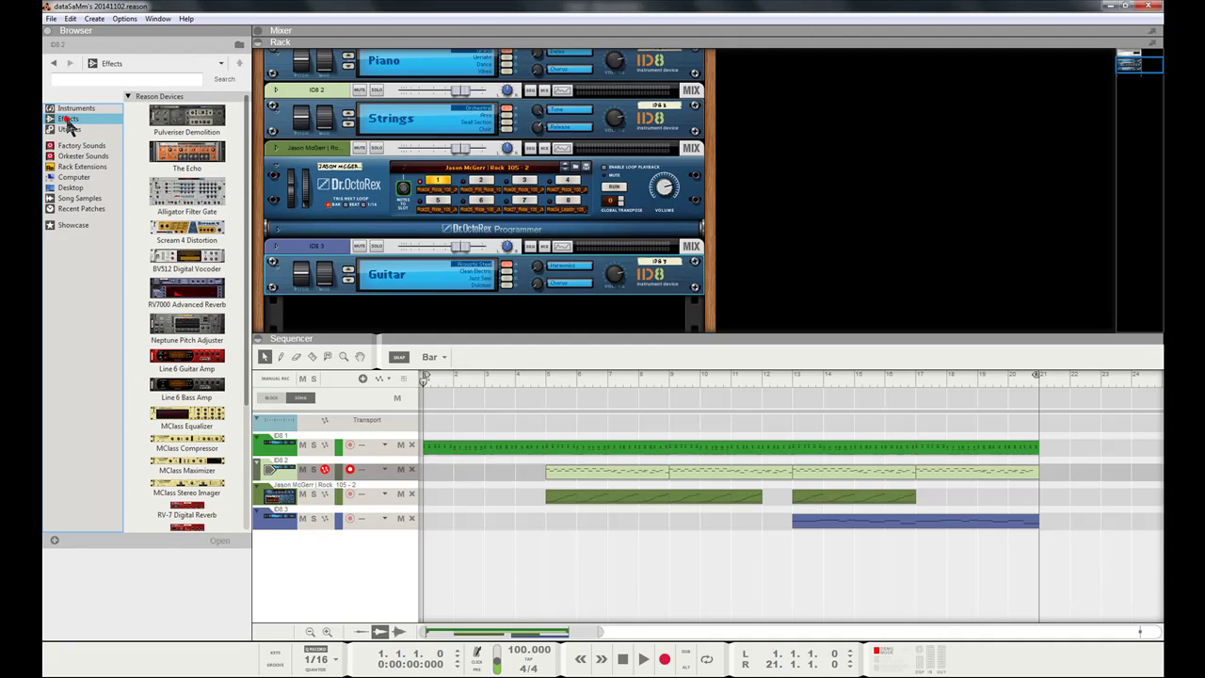